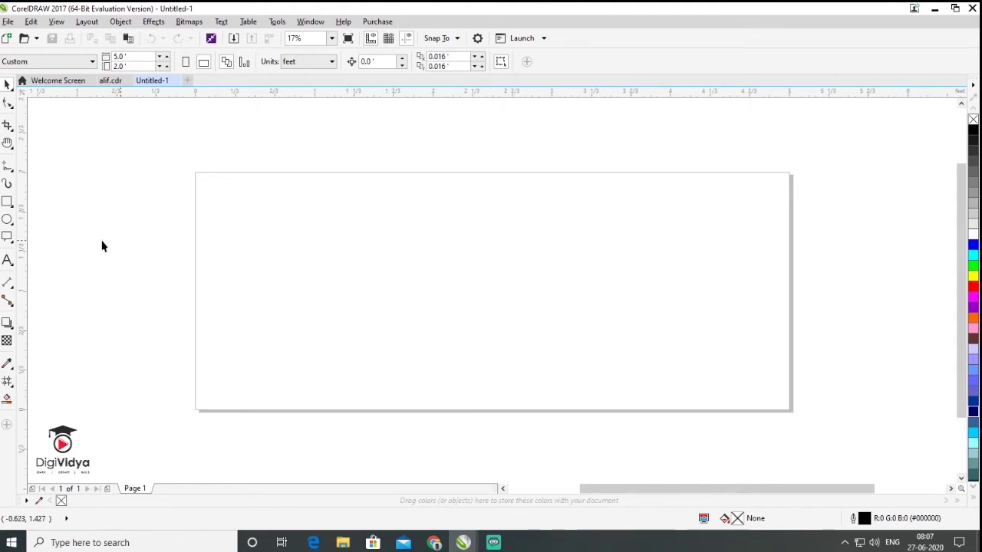
# Draw a full-height rectangle about 3.34 by 2 ft from the page's left edge, with solid blue #3793FC fill and no outline.
pyautogui.click(7, 201)
pyautogui.moveTo(195, 175); pyautogui.dragTo(592, 411)
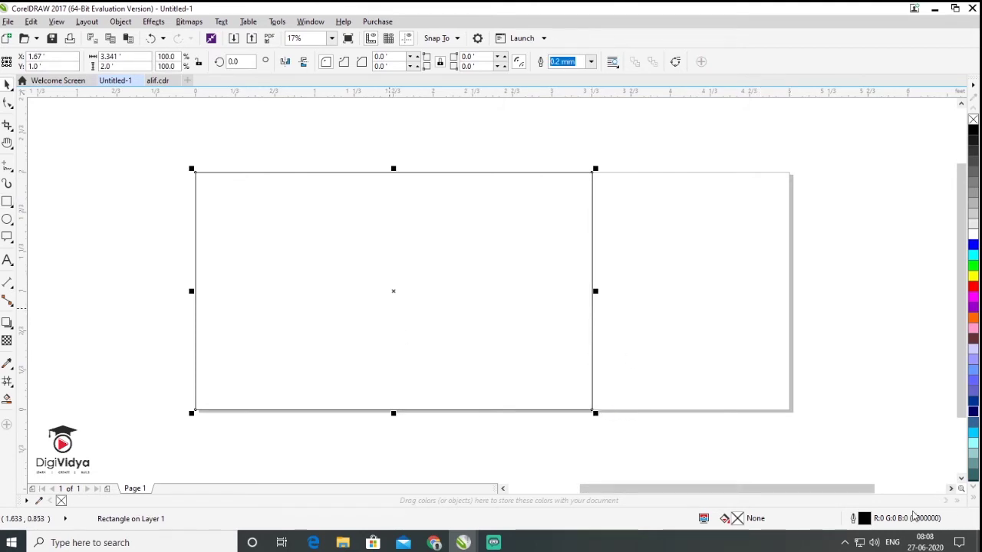
pyautogui.doubleClick(738, 519)
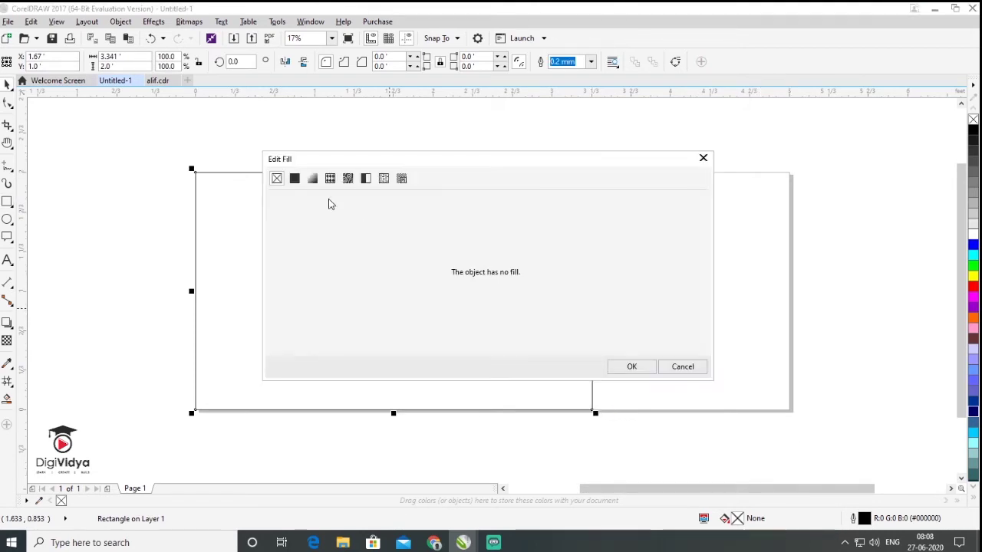
pyautogui.click(295, 178)
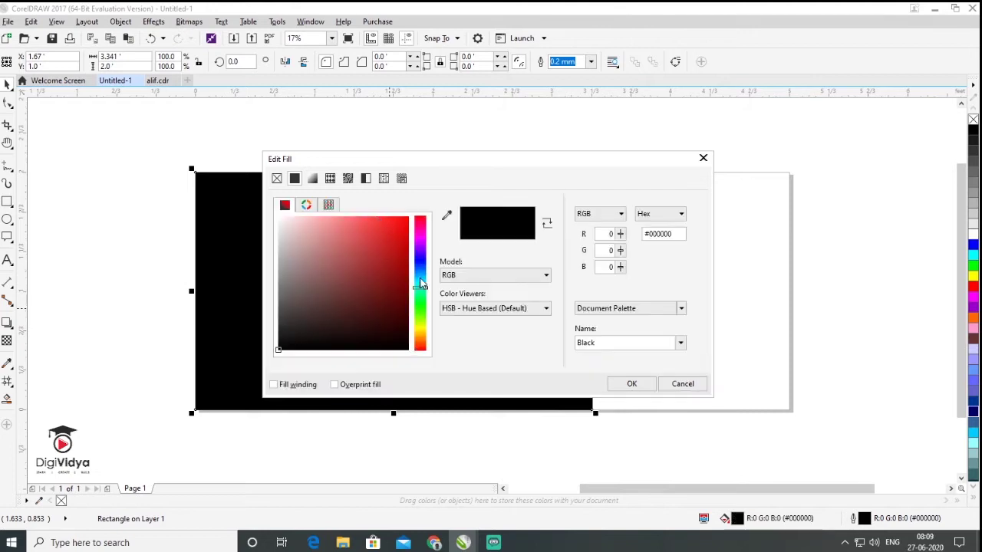
pyautogui.click(420, 274)
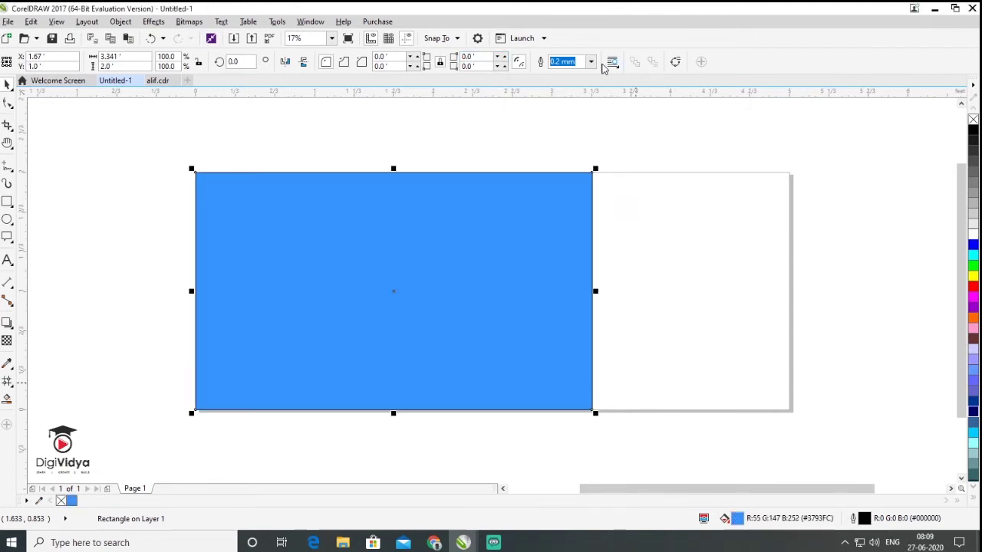
pyautogui.click(591, 61)
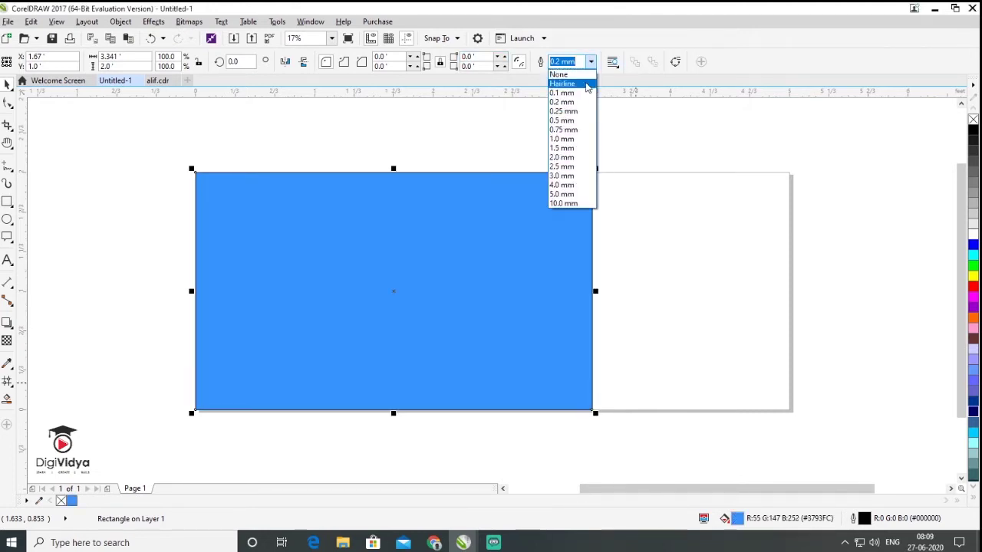
pyautogui.click(575, 75)
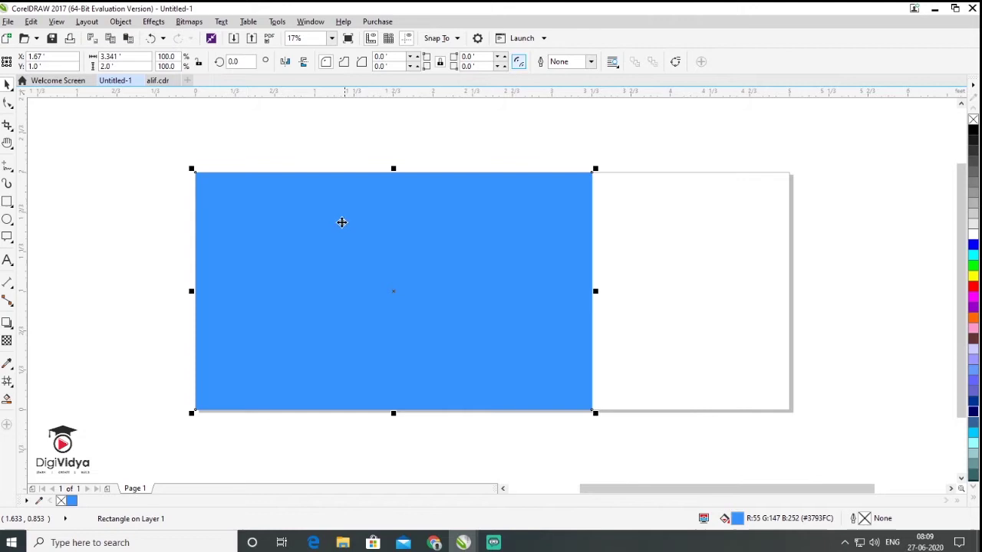
# Draw a second rectangle about 2.18 by 2 ft from the page's right edge, overlapping the blue one, and convert it to curves.
pyautogui.click(7, 201)
pyautogui.moveTo(790, 174); pyautogui.dragTo(529, 410)
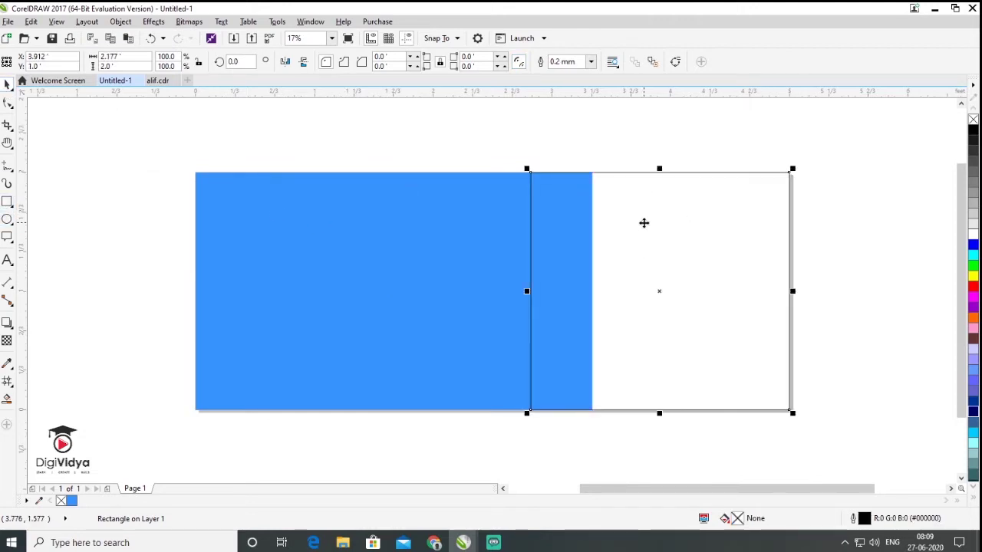
pyautogui.rightClick(647, 228)
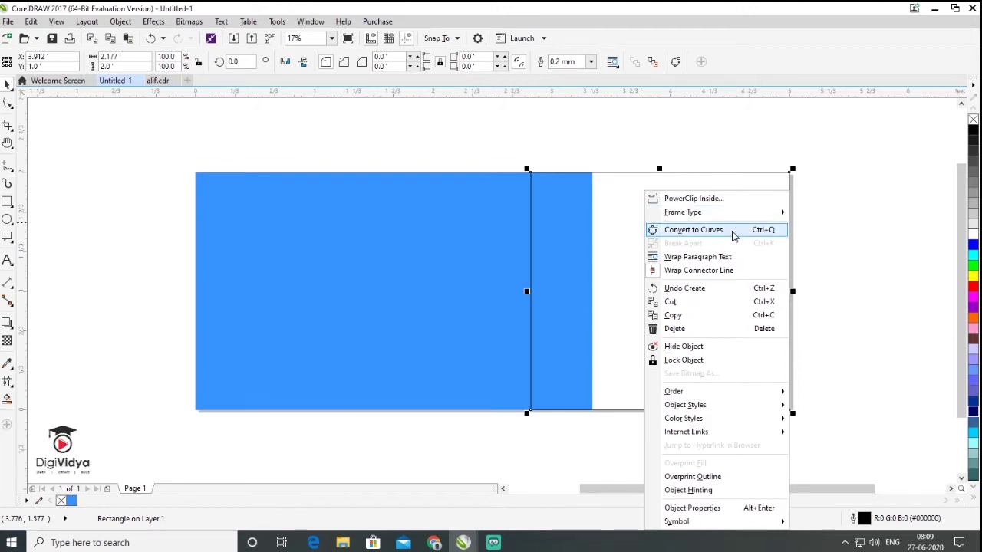
pyautogui.click(733, 233)
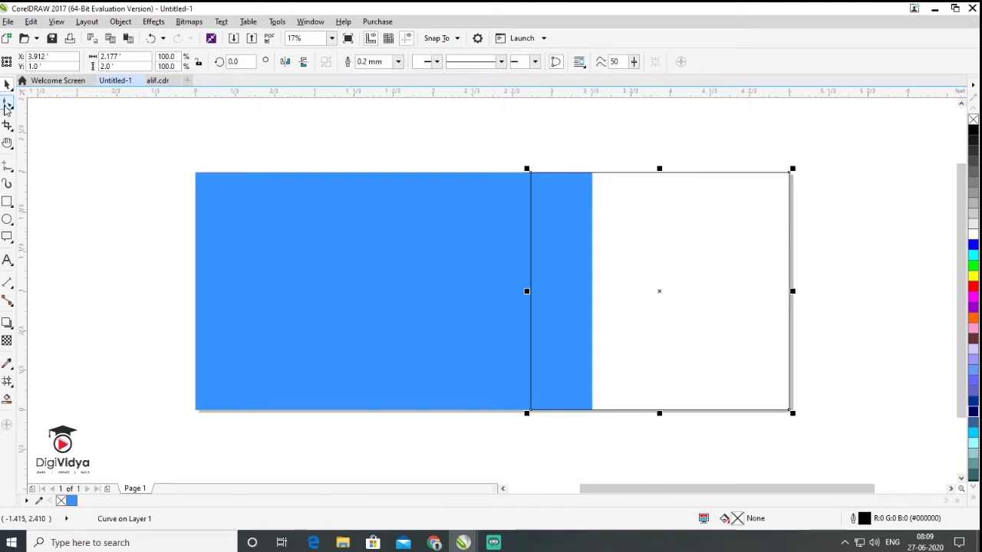
# Add a node on the second shape's left edge and pull it outward into a leftward point, widening the shape to about 2.69 ft.
pyautogui.click(6, 105)
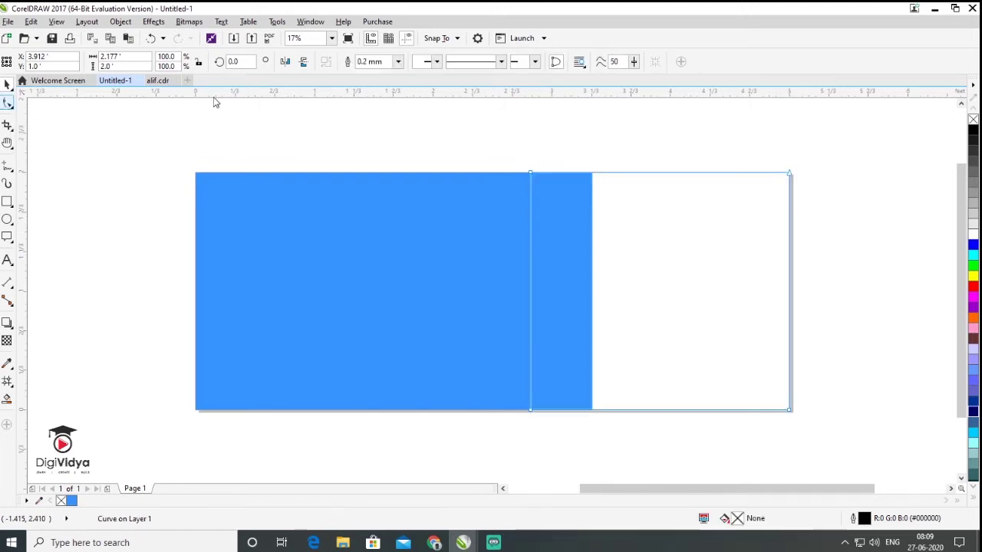
pyautogui.doubleClick(531, 262)
pyautogui.moveTo(531, 262); pyautogui.dragTo(470, 258)
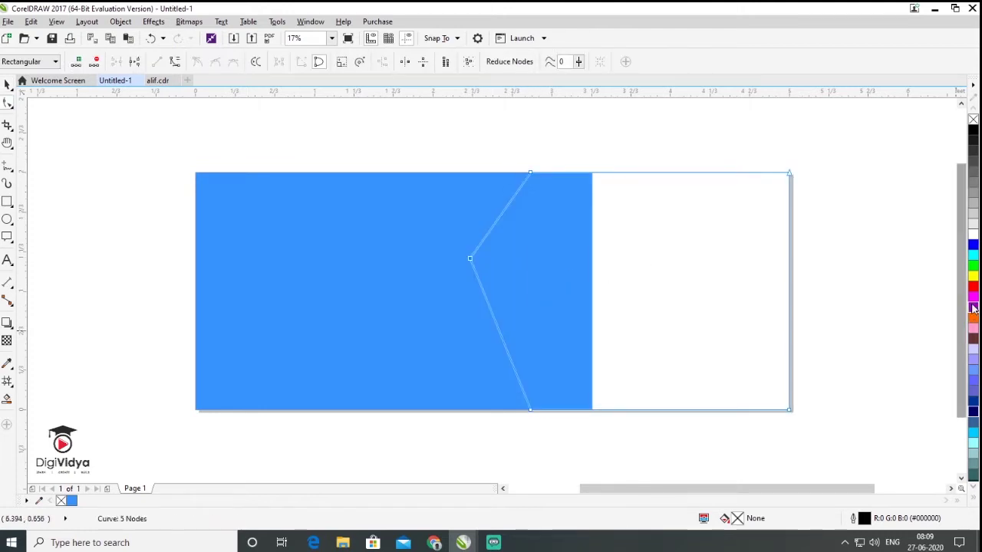
# Fill the pointed shape with white and remove its outline.
pyautogui.press('space')
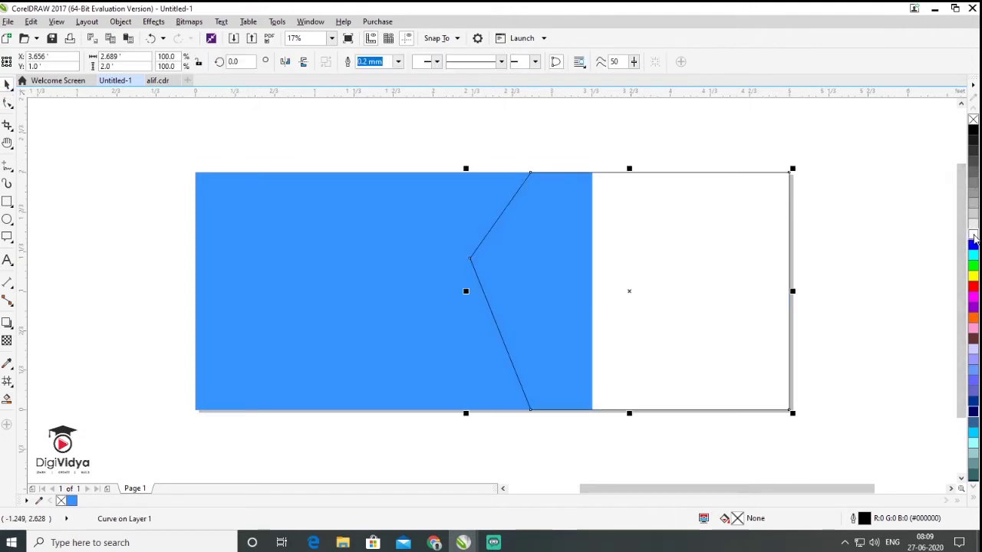
pyautogui.click(972, 234)
pyautogui.click(398, 61)
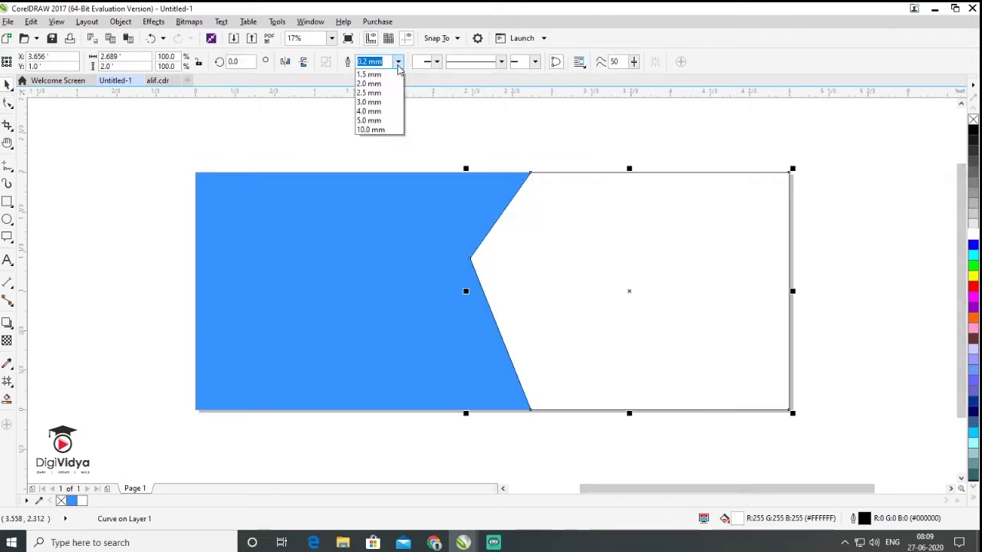
pyautogui.click(375, 71)
# Duplicate the white shape in place, narrow the copy from its left side to about 2.63 ft wide, and fill it orange #FF6600.
pyautogui.click(624, 281)
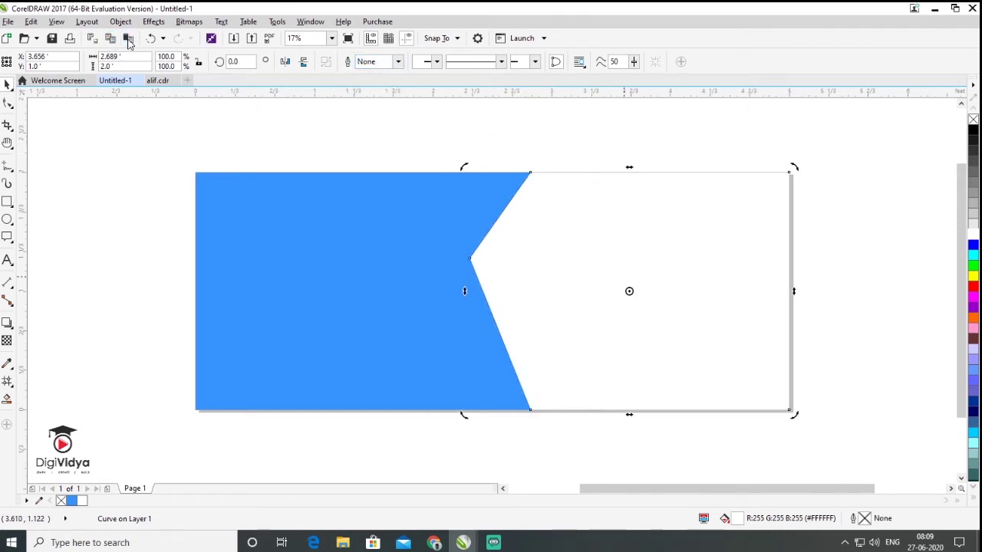
pyautogui.click(499, 266)
pyautogui.moveTo(466, 291); pyautogui.dragTo(474, 291)
pyautogui.click(972, 307)
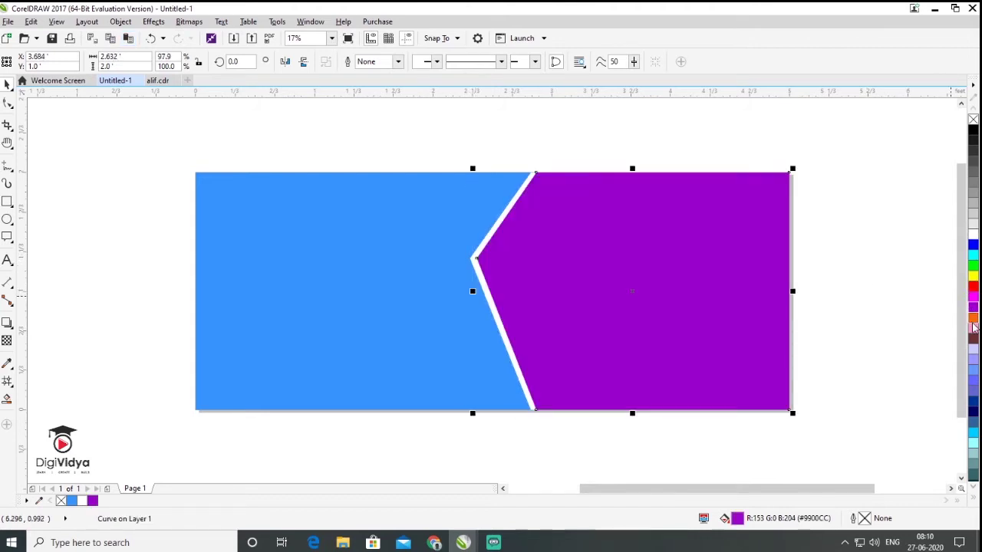
pyautogui.click(972, 318)
pyautogui.click(878, 293)
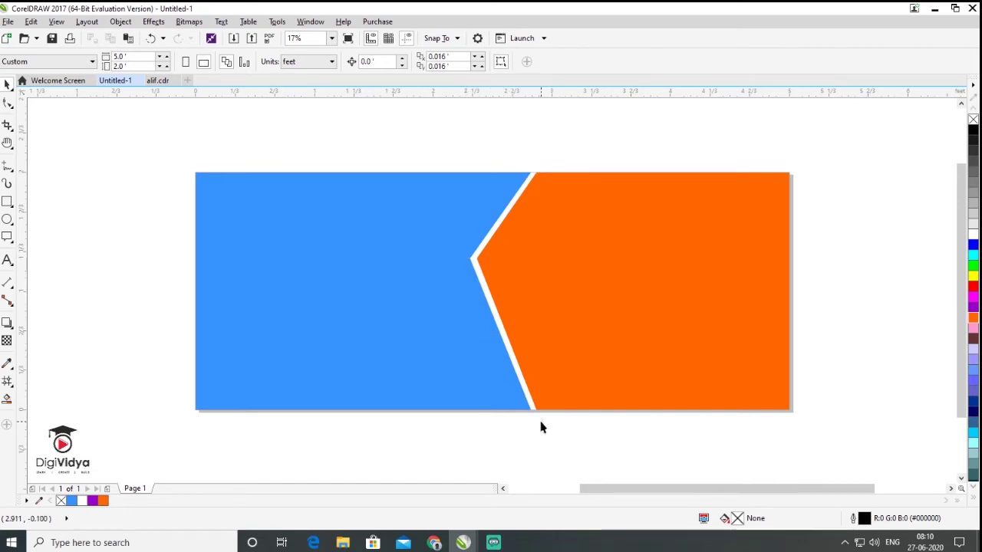
# Import the building photo unnamed.jpg, enlarge it to about 3.17 by 2.24 ft, and place it beside the page's right edge.
pyautogui.click(610, 257)
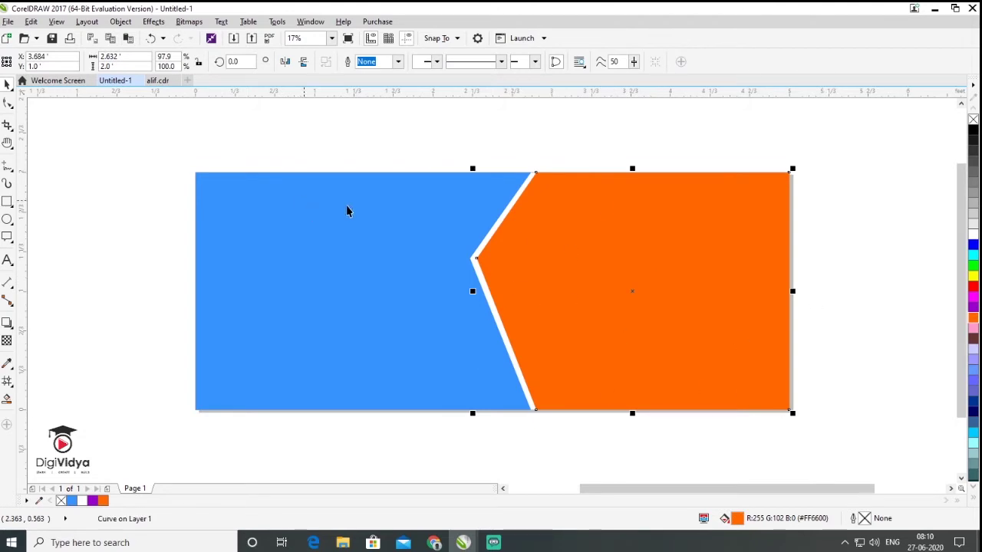
pyautogui.click(8, 21)
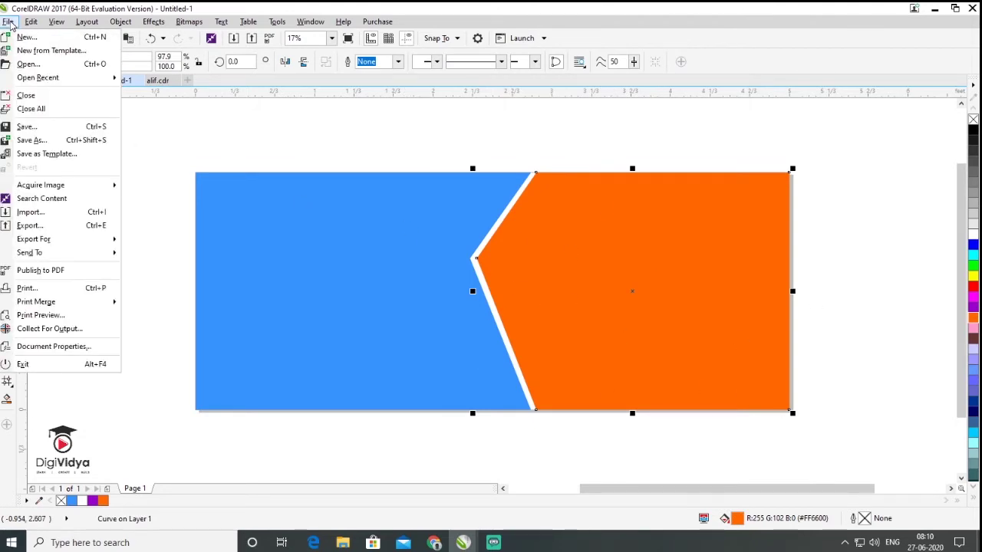
pyautogui.click(83, 216)
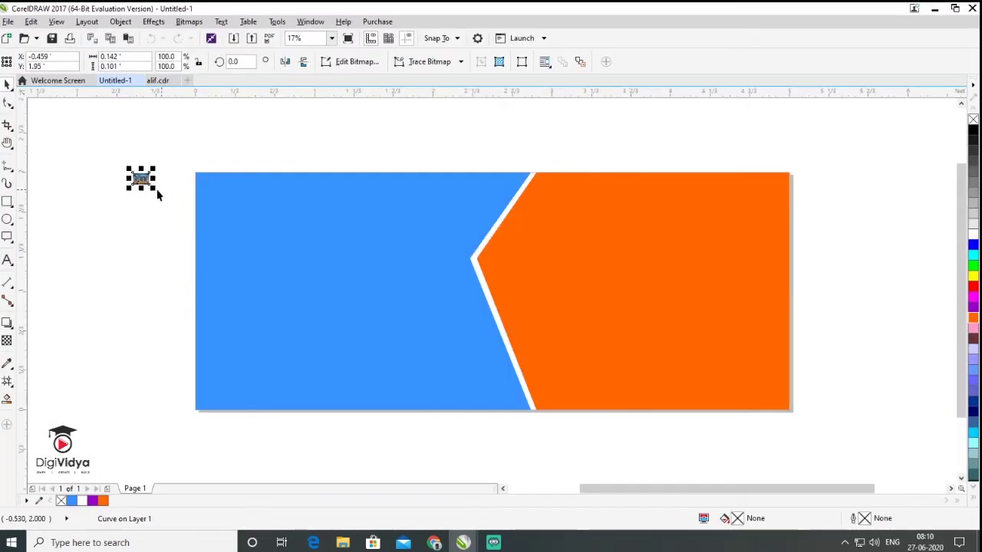
pyautogui.moveTo(154, 186); pyautogui.dragTo(460, 394)
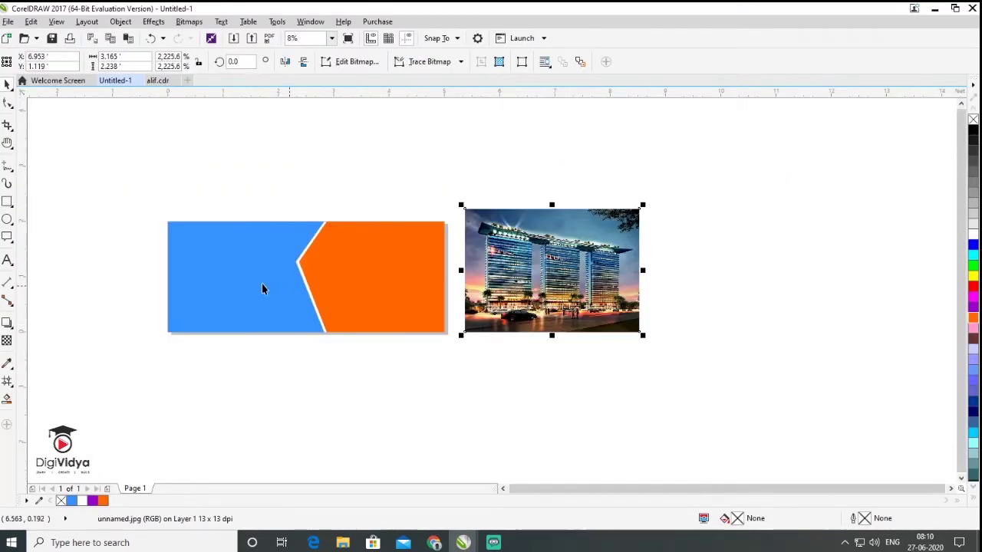
# PowerClip the building photo inside the orange pointed shape.
pyautogui.scroll(1, 264, 287)
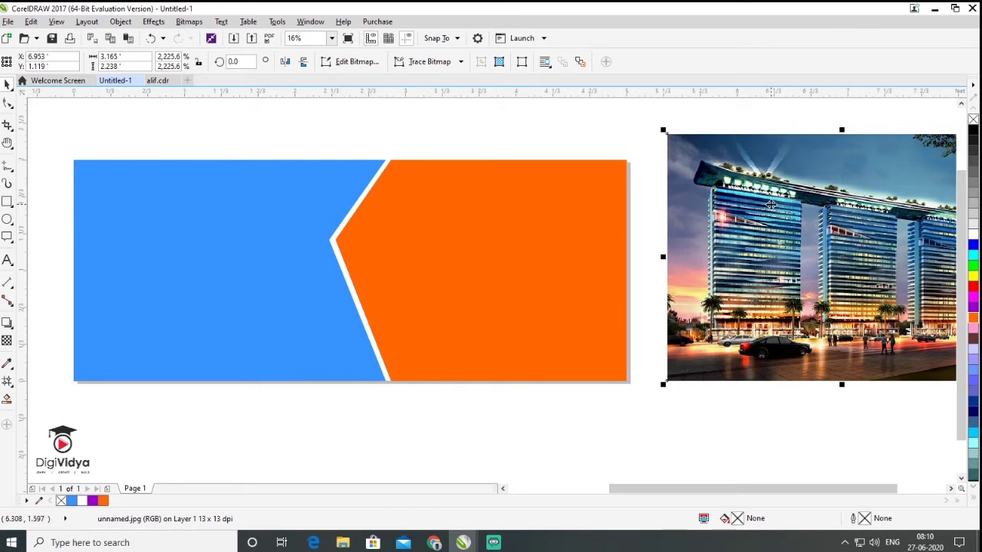
pyautogui.click(119, 23)
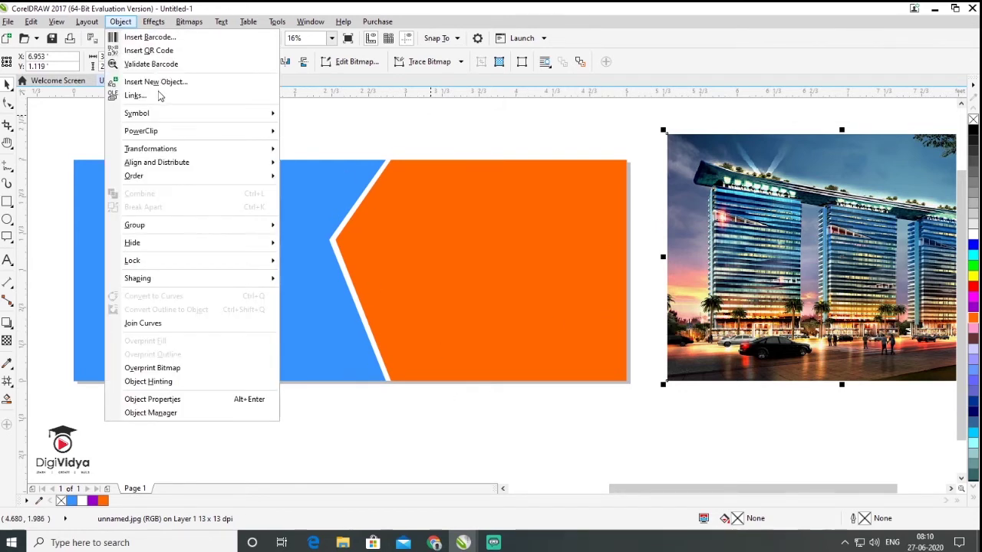
pyautogui.moveTo(174, 136)
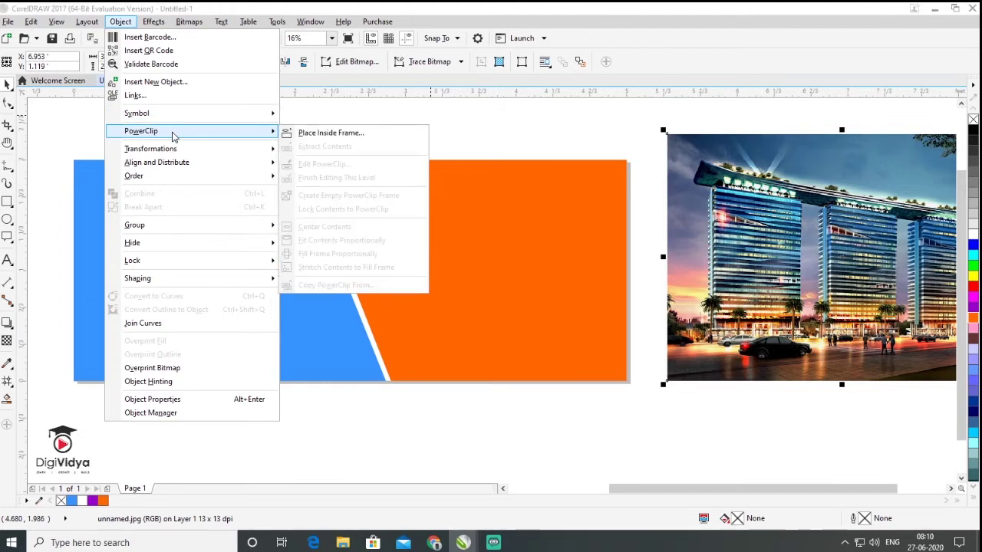
pyautogui.click(351, 138)
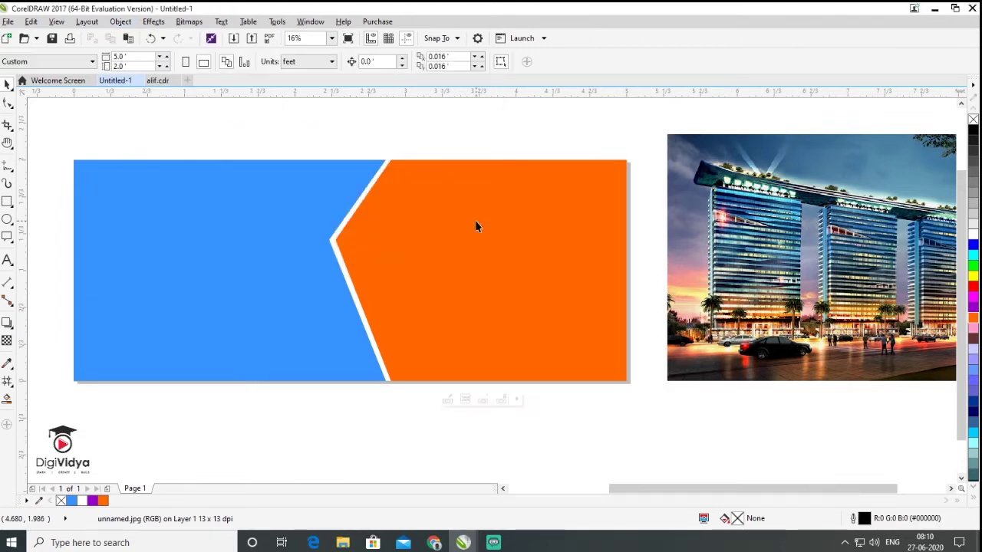
pyautogui.click(475, 222)
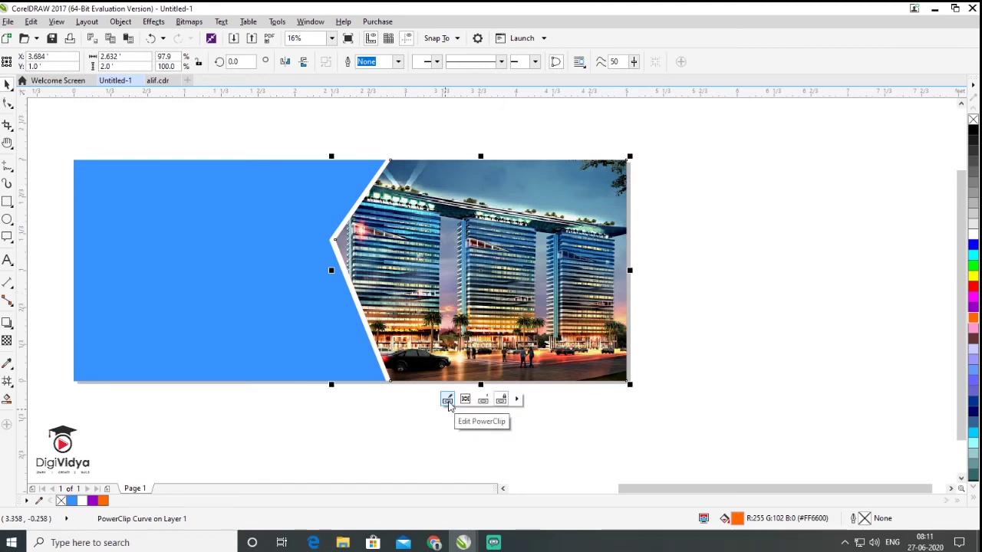
# Edit the PowerClip contents, shifting the photo slightly right and scaling it down to about 2.95 by 2.08 ft, and finish editing.
pyautogui.click(448, 401)
pyautogui.moveTo(458, 246); pyautogui.dragTo(479, 245)
pyautogui.moveTo(682, 397); pyautogui.dragTo(670, 396)
pyautogui.moveTo(668, 145)
pyautogui.mouseDown()
pyautogui.moveTo(654, 154)
pyautogui.moveTo(663, 154)
pyautogui.mouseUp()
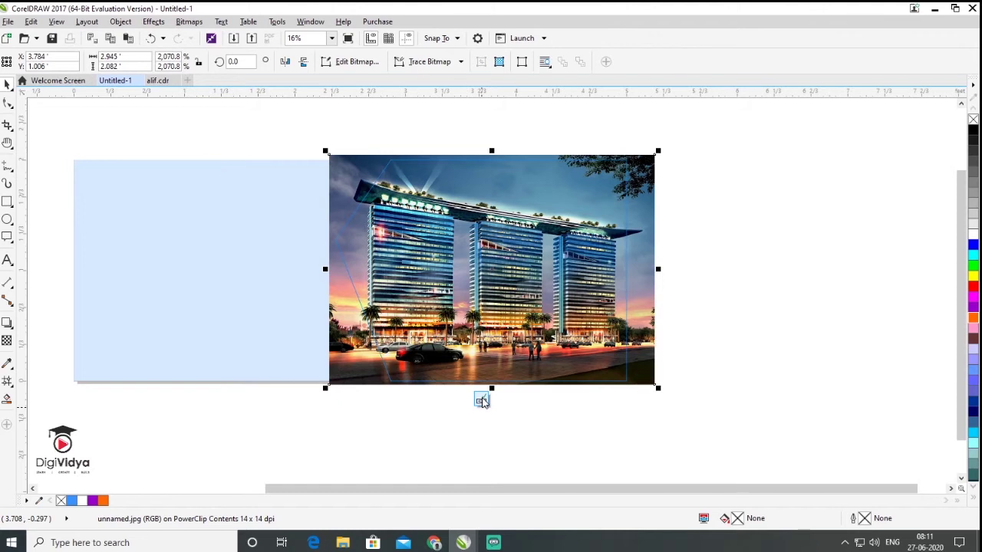
pyautogui.click(482, 401)
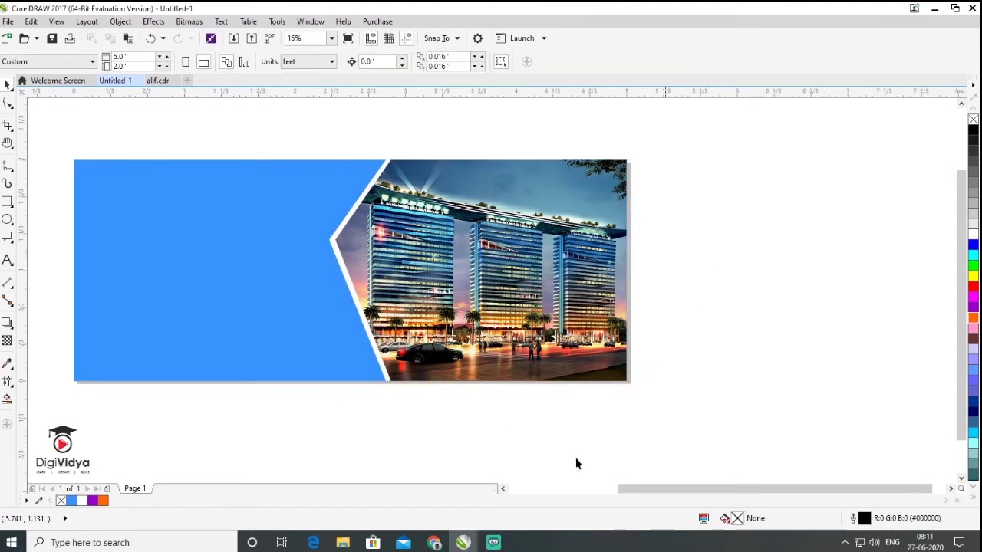
# Apply a 2 by 2 mesh fill to the blue rectangle and colour its centre node a bright sky blue.
pyautogui.moveTo(678, 495); pyautogui.dragTo(650, 495)
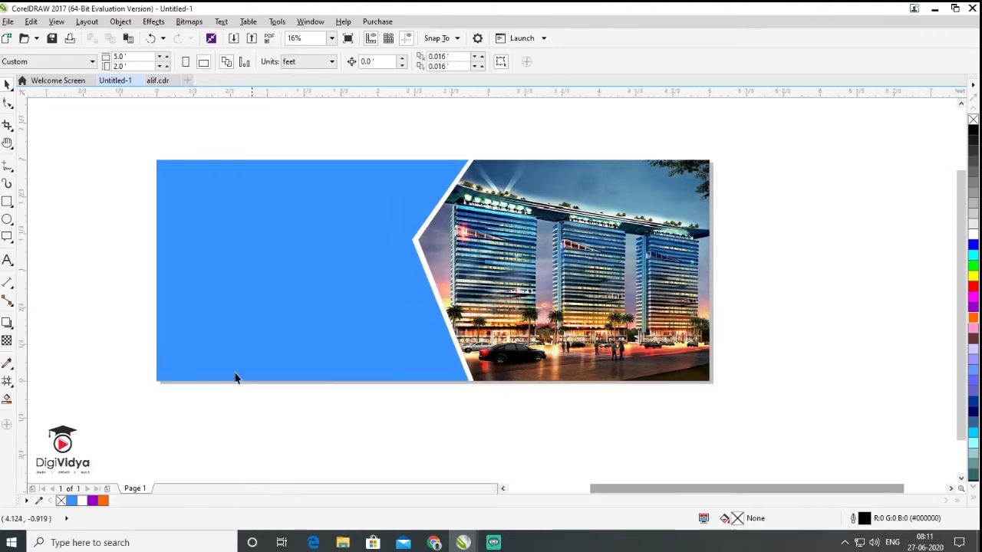
pyautogui.click(234, 279)
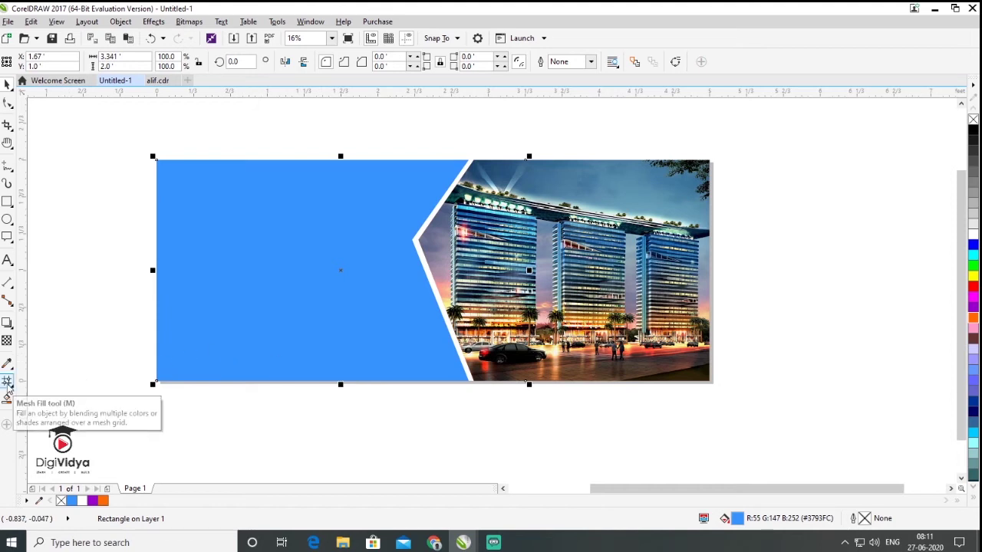
pyautogui.click(10, 385)
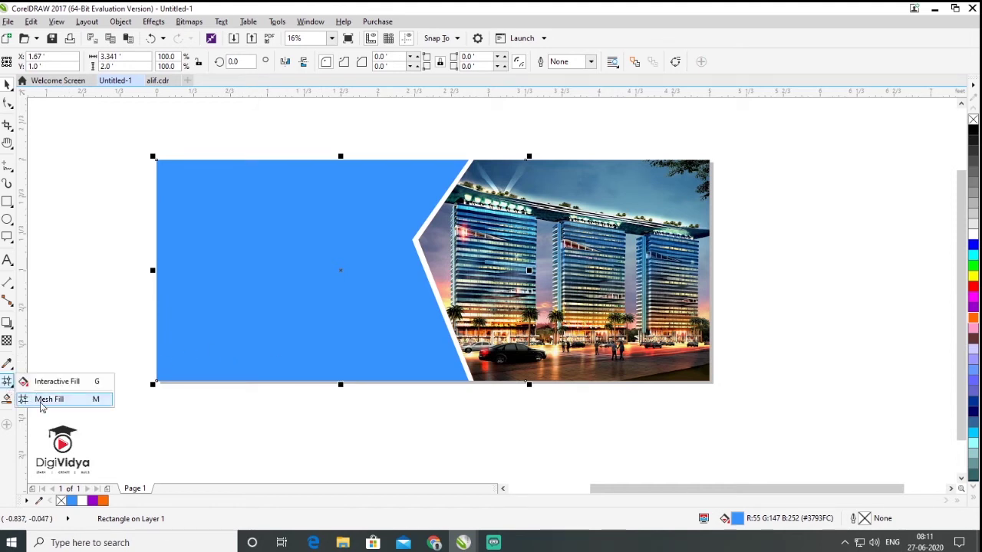
pyautogui.click(36, 399)
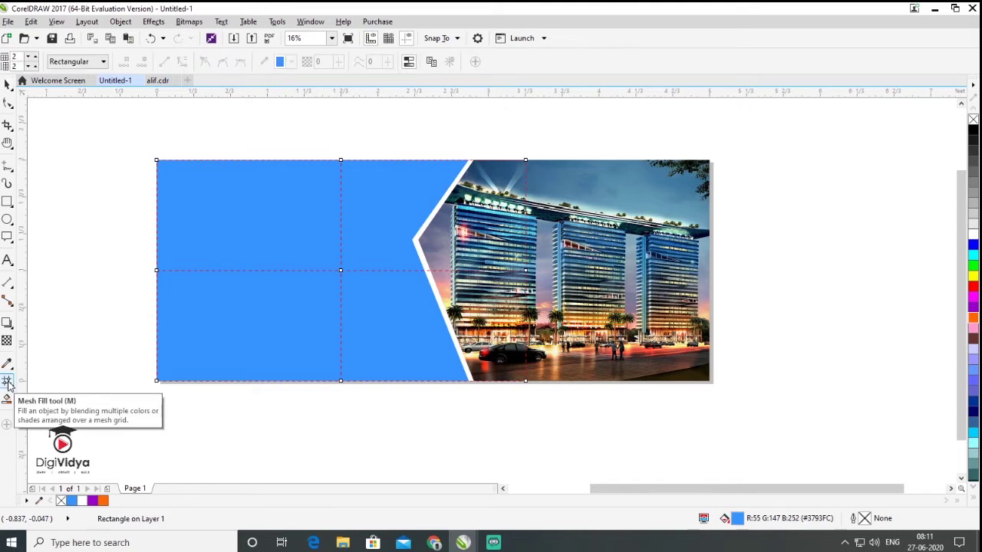
pyautogui.click(341, 274)
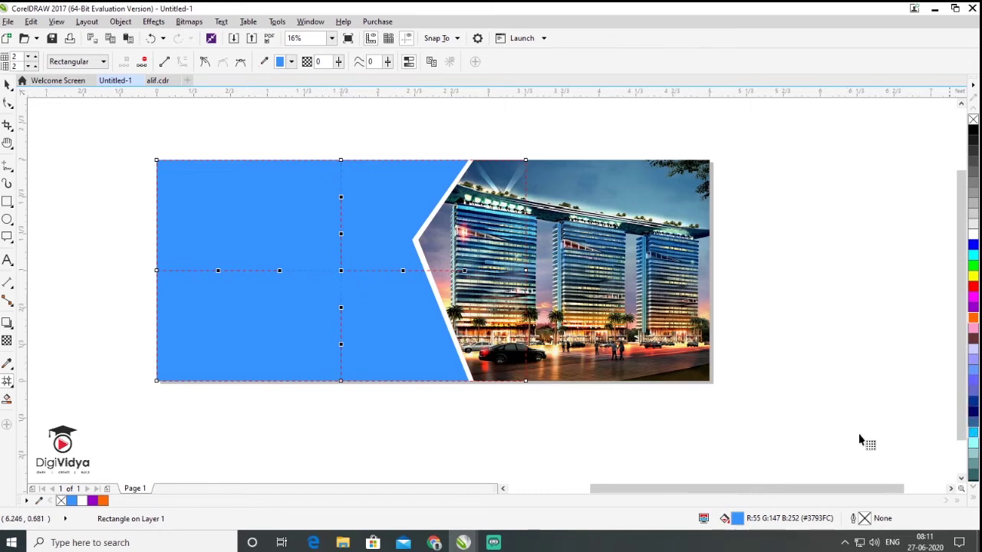
pyautogui.click(973, 435)
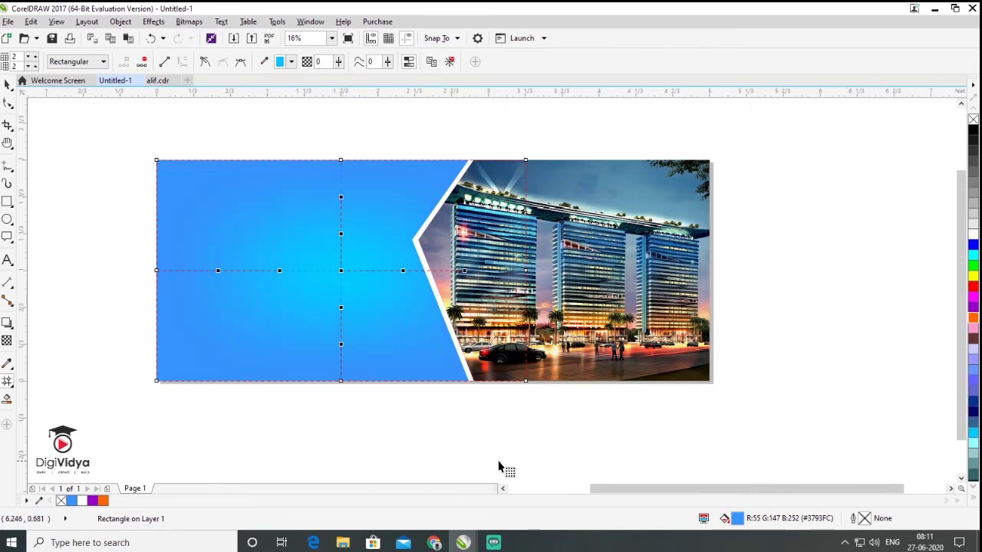
# Add a mesh node in the rectangle's upper-left area and colour it pale cyan #99FFFF.
pyautogui.doubleClick(203, 202)
pyautogui.click(973, 391)
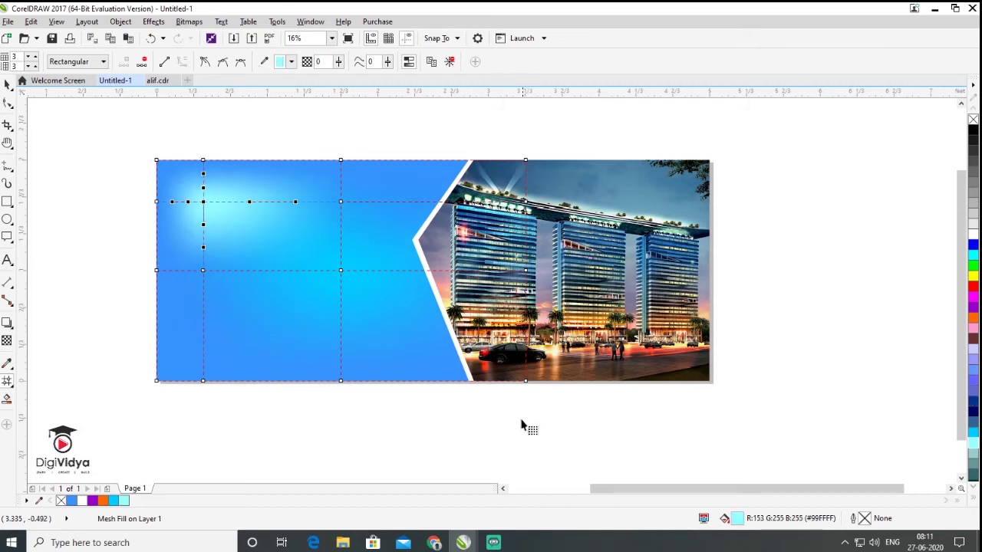
# Colour the mesh nodes at the blue rectangle's lower-right and lower-left corners dark navy blue.
pyautogui.click(526, 383)
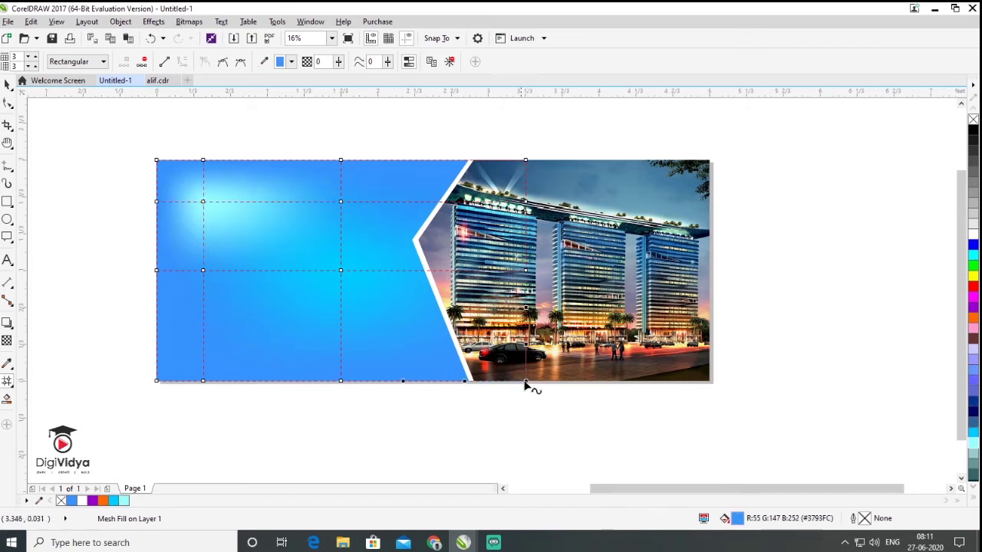
pyautogui.click(973, 412)
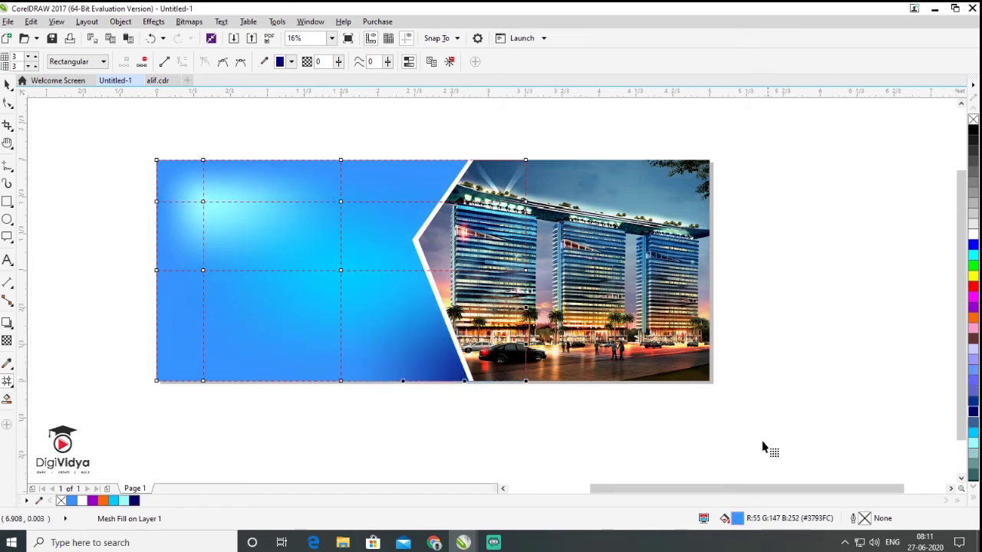
pyautogui.click(157, 389)
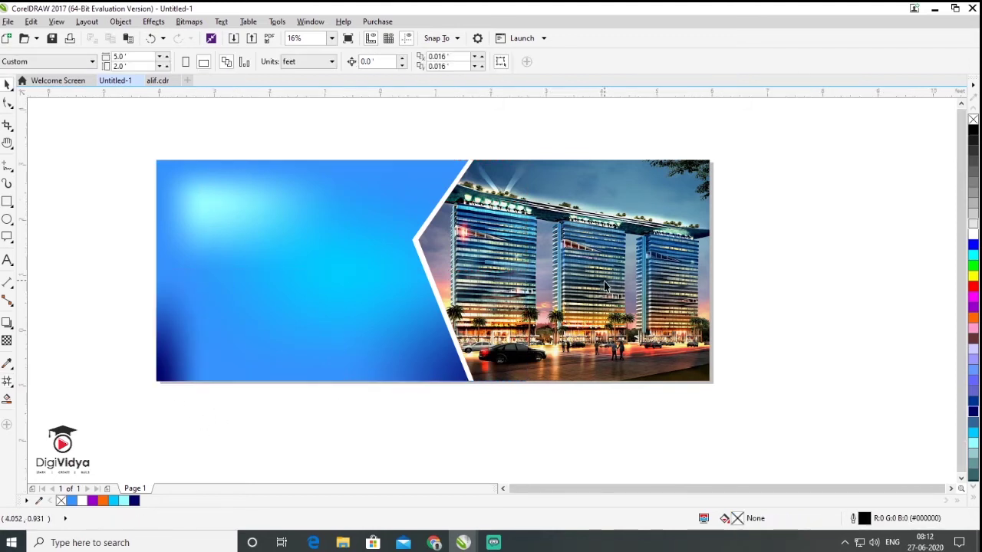
pyautogui.scroll(-1, 384, 279)
pyautogui.scroll(1, 426, 297)
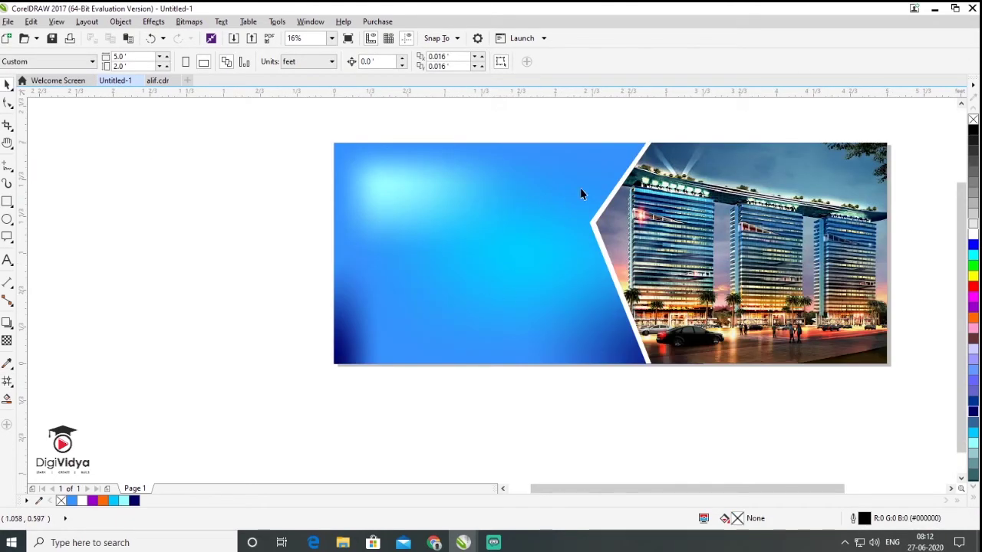
pyautogui.scroll(2, 619, 159)
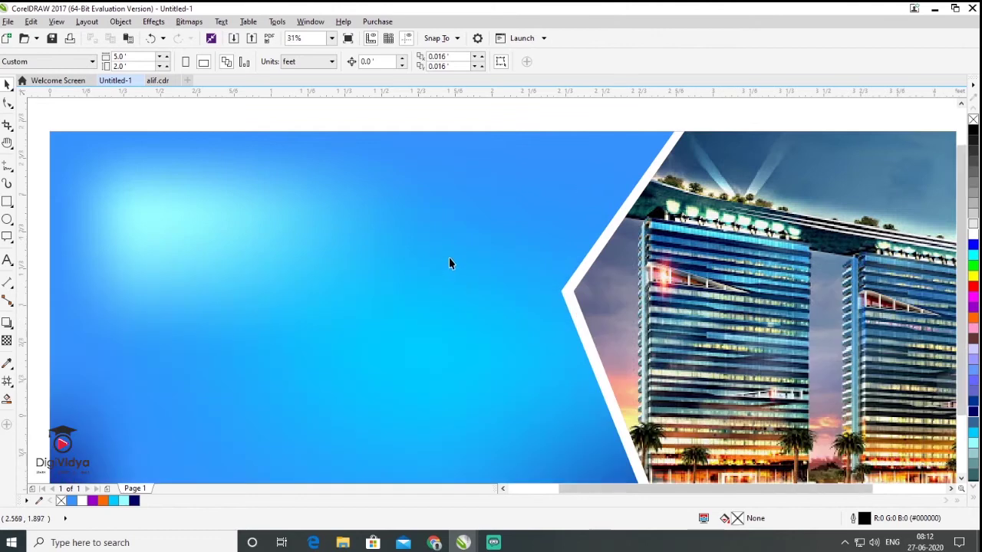
pyautogui.scroll(-1, 449, 258)
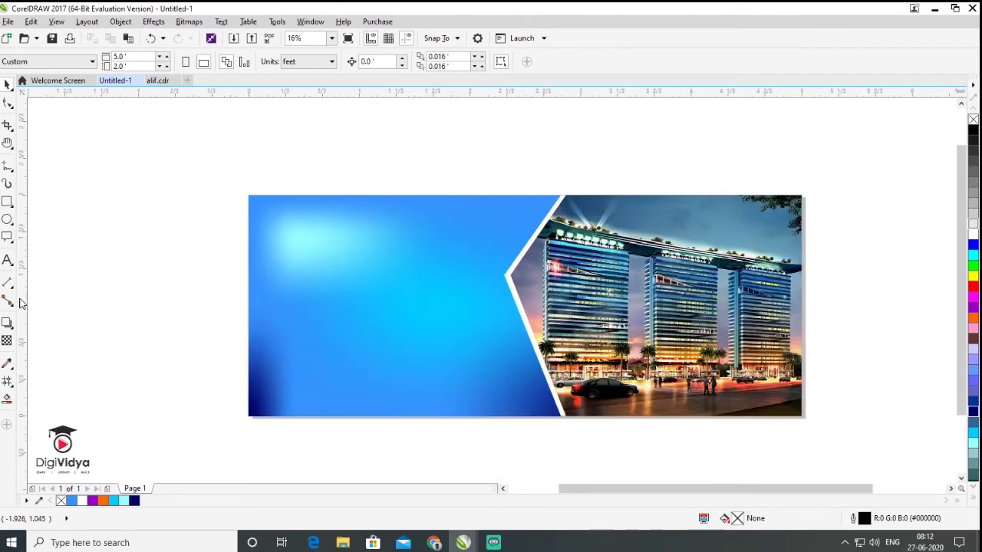
# Place horizontal and vertical guidelines about 0.09 ft inside all four edges of the banner.
pyautogui.moveTo(270, 325); pyautogui.dragTo(263, 330)
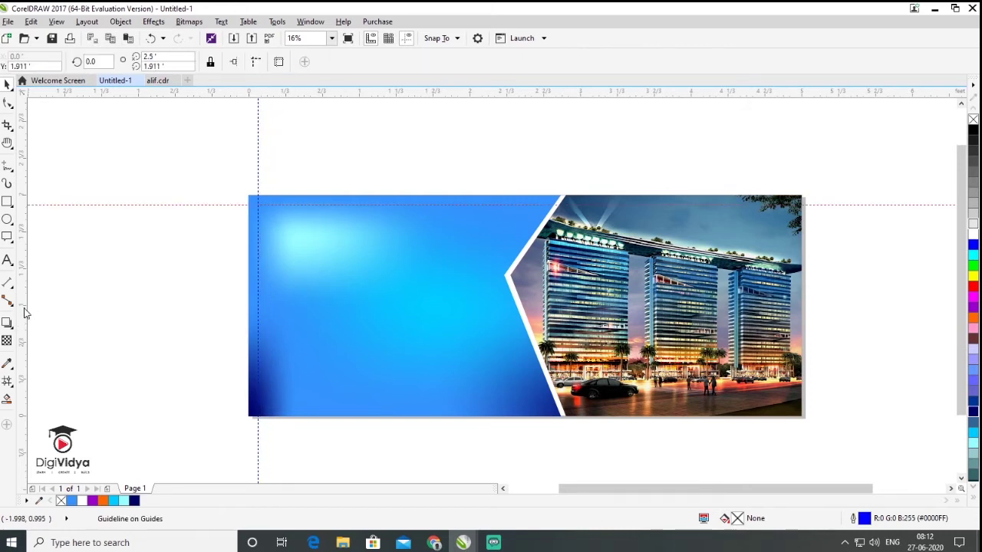
pyautogui.moveTo(749, 320); pyautogui.dragTo(793, 320)
pyautogui.click(371, 182)
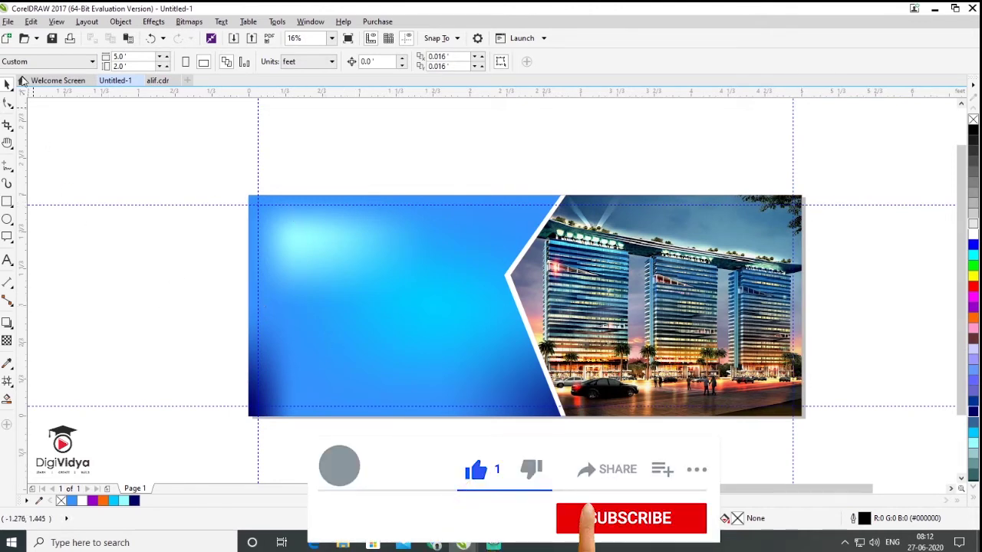
# Import the ALIF REALTY logo unnamed.png at about 2.43 by 0.61 ft and move it clear of the banner, above its left end.
pyautogui.click(8, 21)
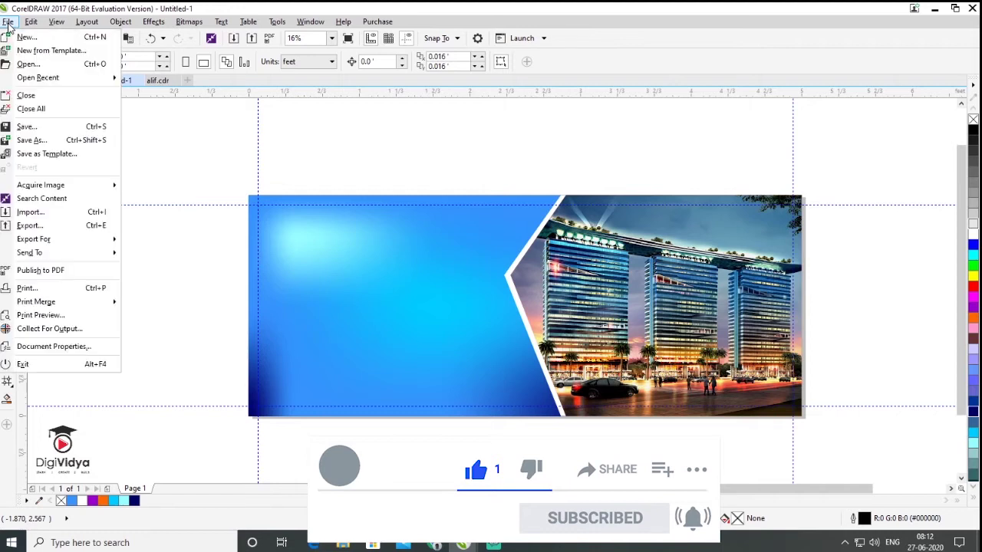
pyautogui.click(61, 212)
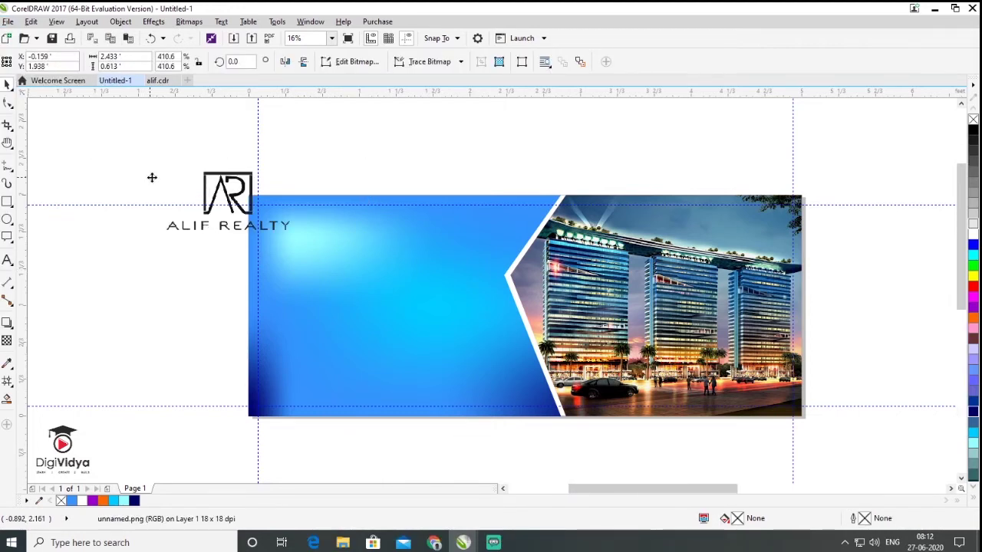
pyautogui.scroll(2, 152, 177)
pyautogui.scroll(2, 261, 194)
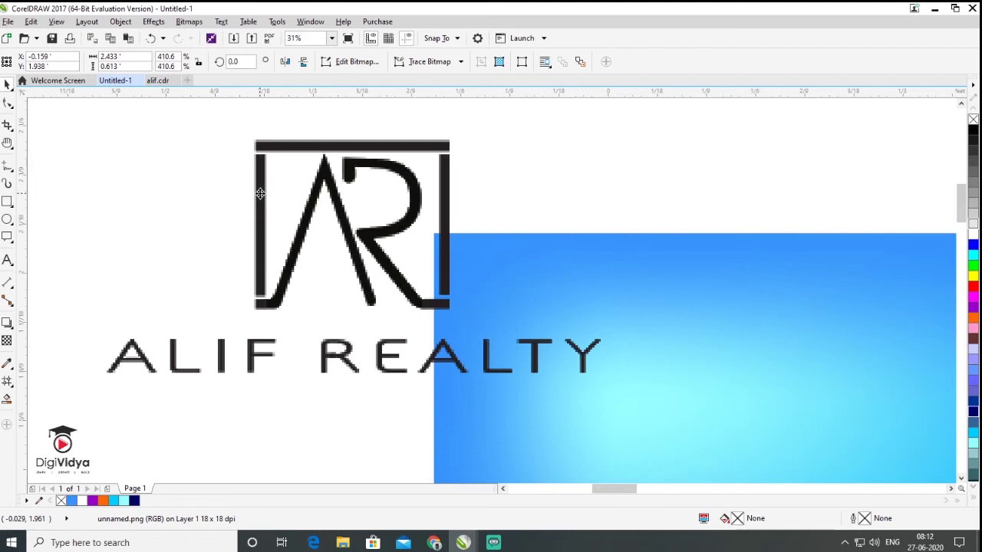
pyautogui.scroll(2, 260, 194)
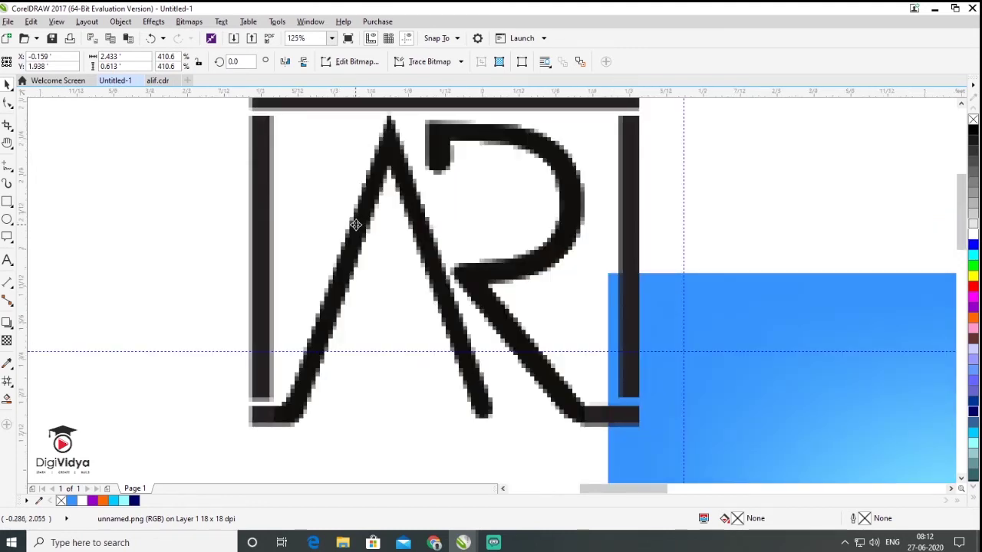
pyautogui.scroll(-3, 355, 224)
pyautogui.moveTo(355, 224); pyautogui.dragTo(274, 169)
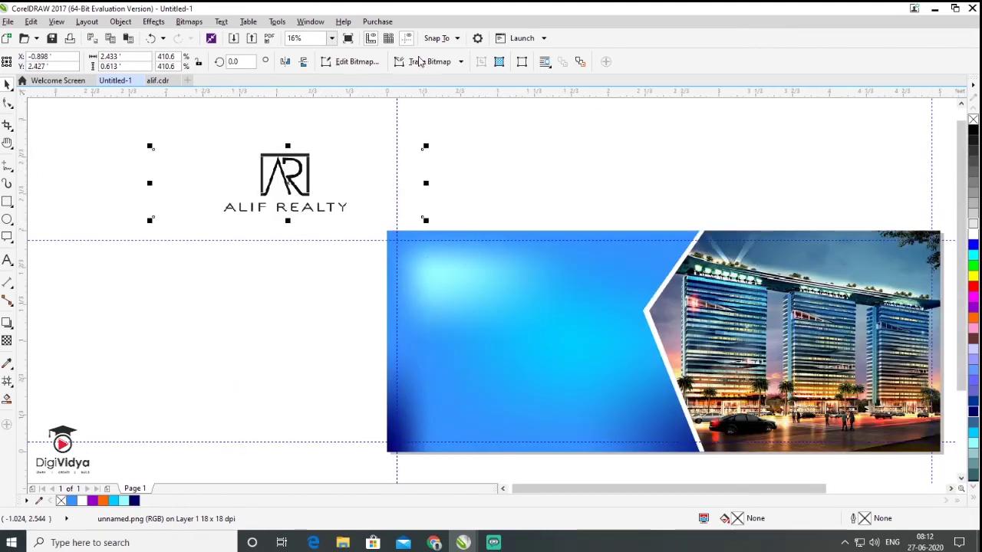
# Trace the logo bitmap with the High Quality Image outline trace, separate the traced copy and delete the original bitmap.
pyautogui.click(461, 61)
pyautogui.moveTo(465, 105)
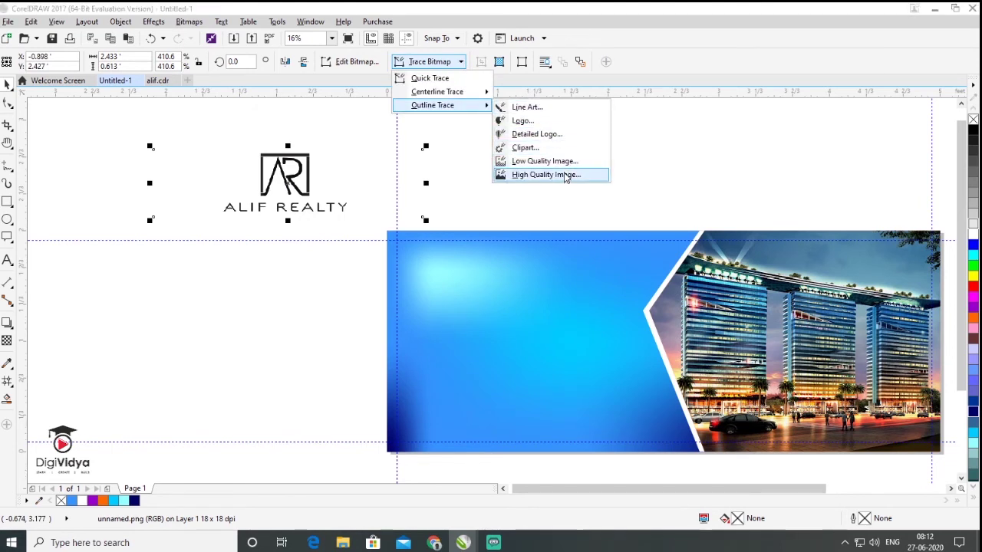
pyautogui.click(566, 175)
pyautogui.click(670, 525)
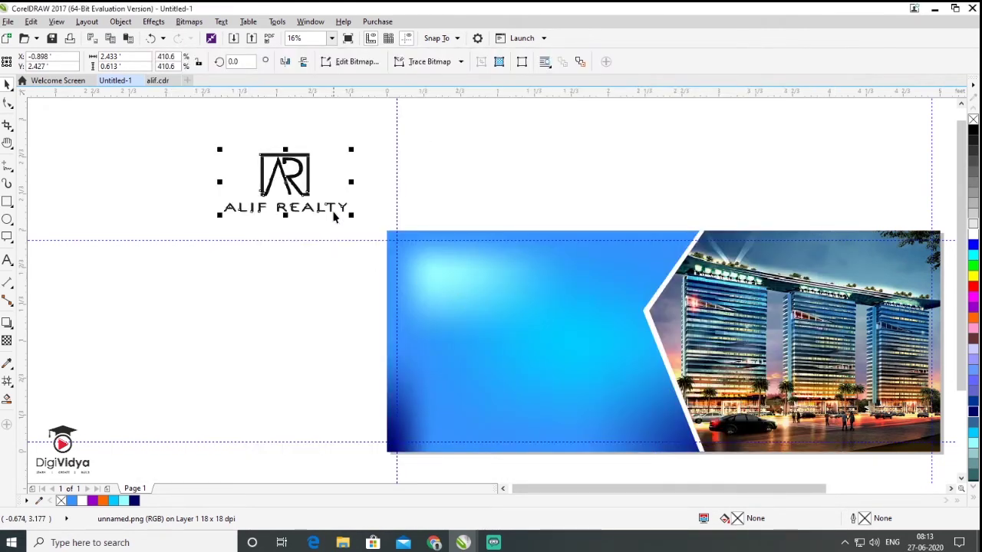
pyautogui.moveTo(306, 165)
pyautogui.mouseDown()
pyautogui.moveTo(550, 176)
pyautogui.moveTo(546, 161)
pyautogui.mouseUp()
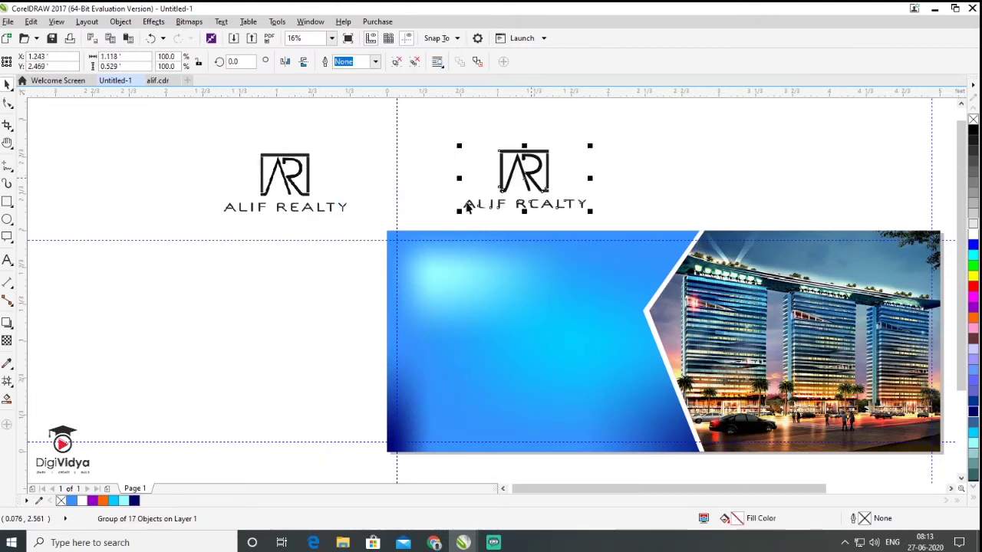
pyautogui.click(317, 212)
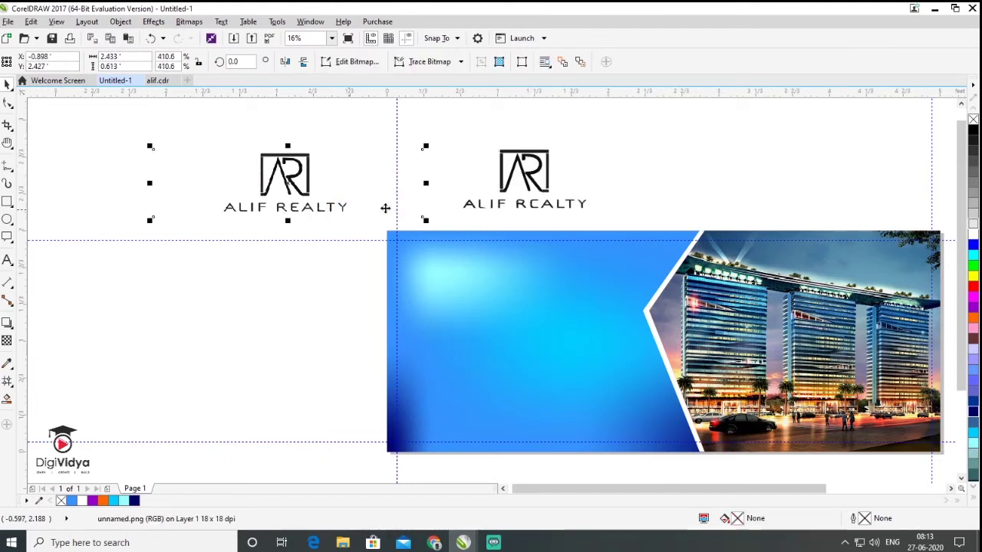
pyautogui.press('Delete')
# Fill the traced logo white and place it in the upper-right corner of the building photo, inside the guidelines.
pyautogui.click(529, 182)
pyautogui.click(973, 235)
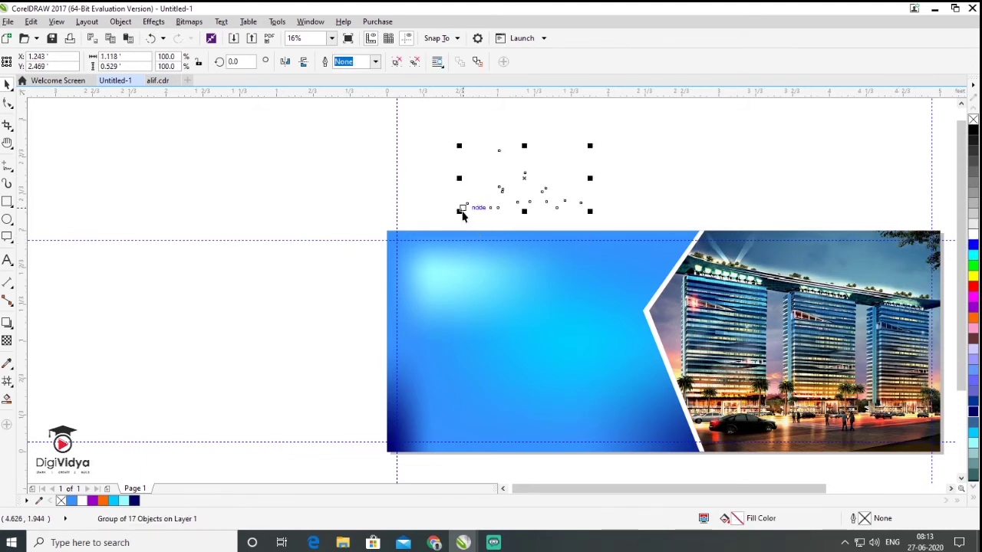
pyautogui.moveTo(465, 212)
pyautogui.mouseDown()
pyautogui.moveTo(837, 264)
pyautogui.moveTo(892, 258)
pyautogui.mouseUp()
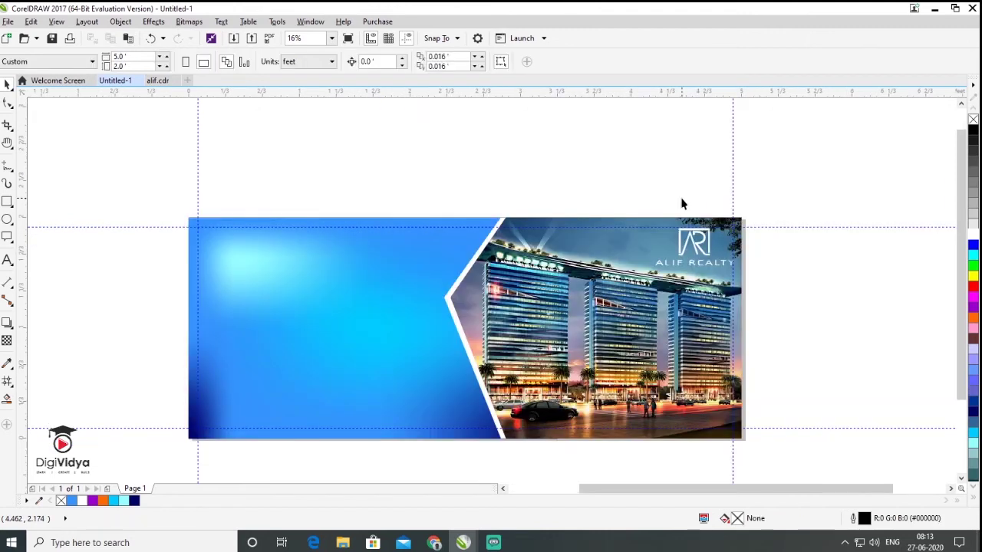
# Place a 267.656 pt Arial heading at the left guideline in the blue area's upper part and word it "Elegant Office".
pyautogui.moveTo(669, 488); pyautogui.dragTo(649, 488)
pyautogui.moveTo(962, 306); pyautogui.dragTo(960, 332)
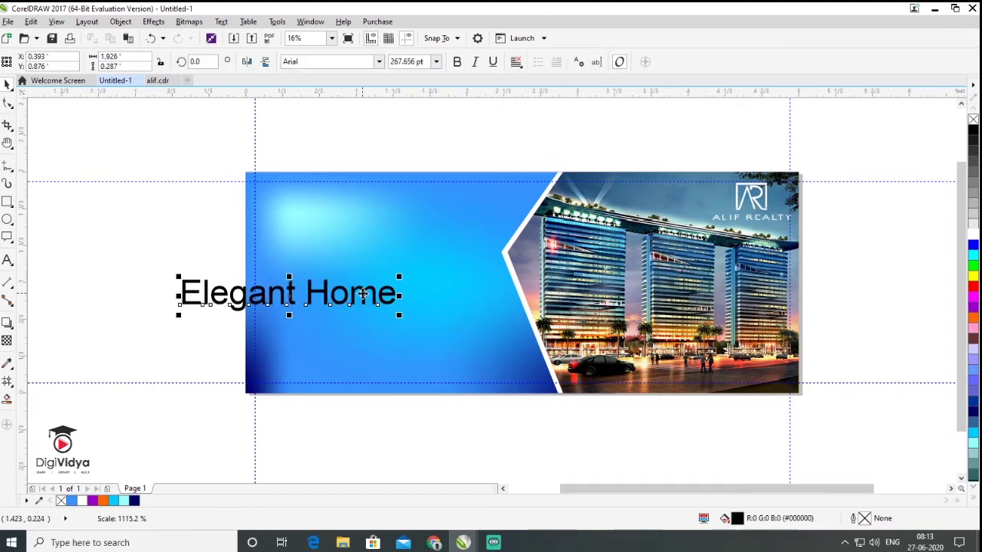
pyautogui.moveTo(360, 290); pyautogui.dragTo(435, 231)
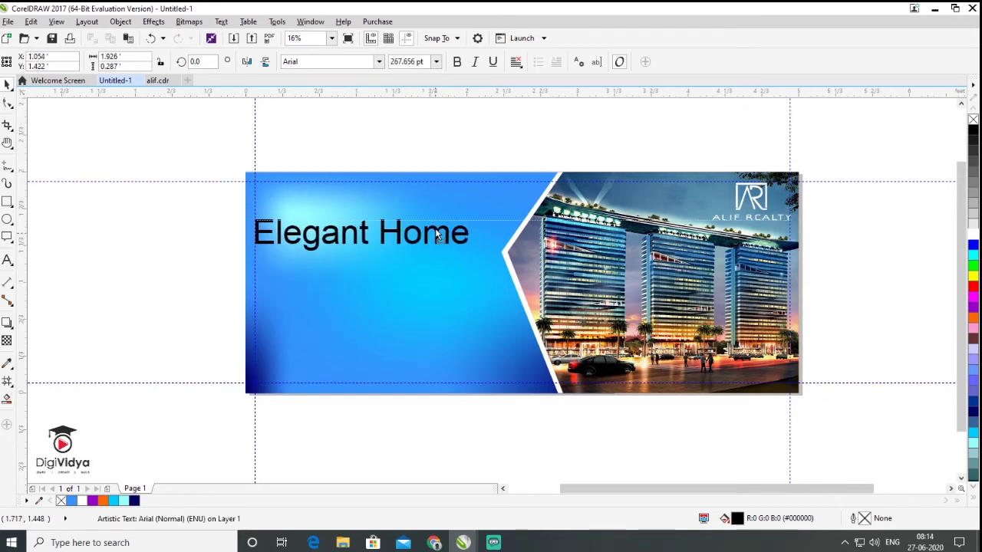
pyautogui.click(8, 259)
pyautogui.doubleClick(382, 234)
pyautogui.write('Office')
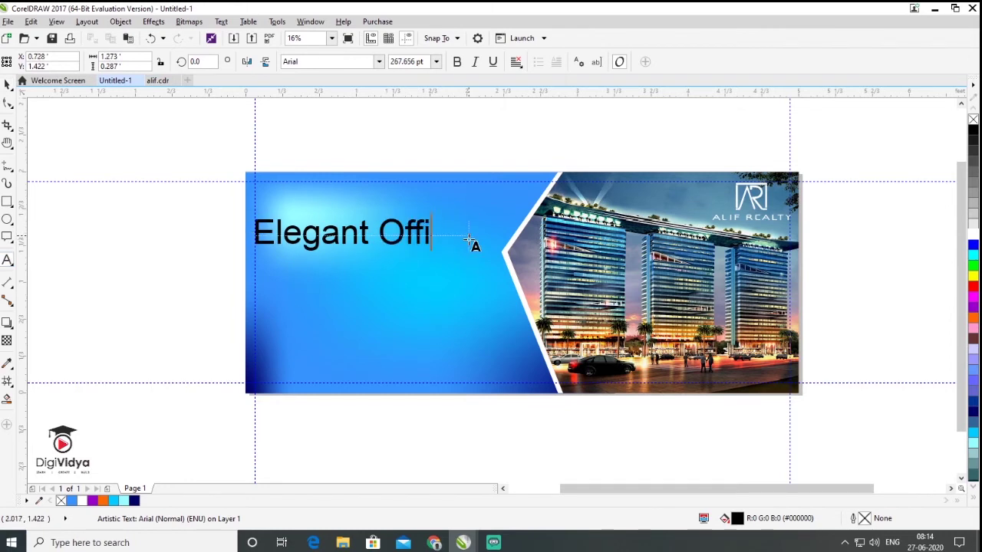
pyautogui.hotkey('ctrl', 'space')
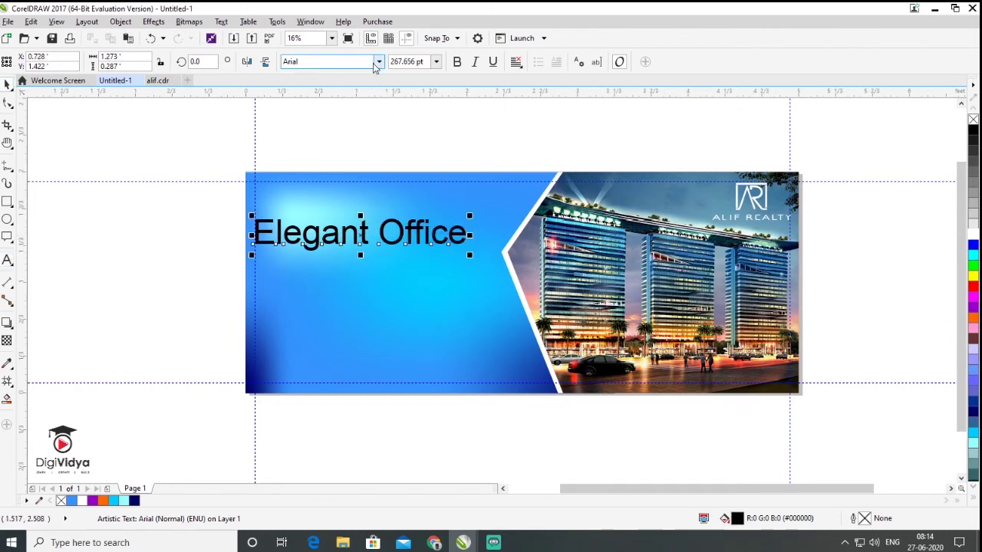
# Set "Elegant Office" in white Roboto Thin and place a white Futura PT Bold "FOR SALE" line directly beneath it.
pyautogui.click(384, 70)
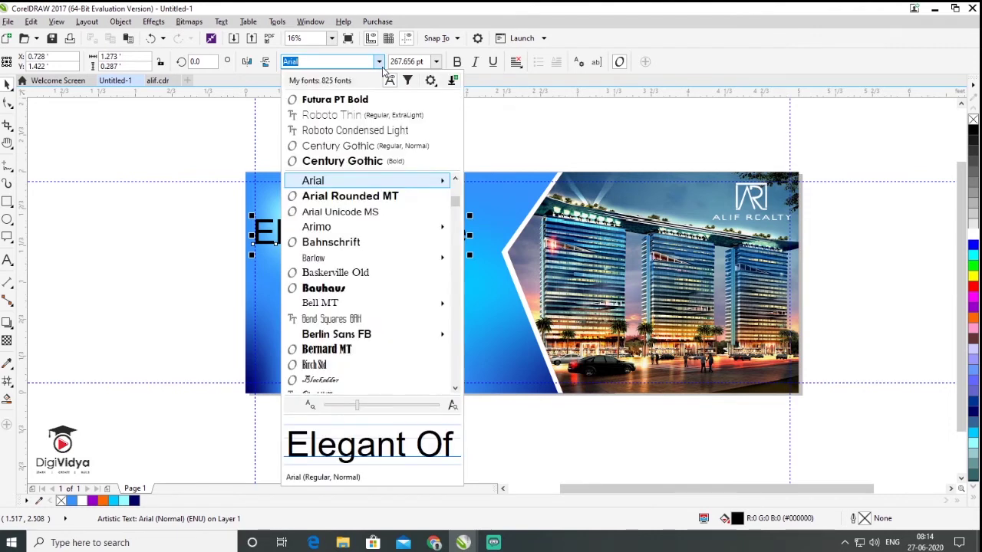
pyautogui.click(361, 116)
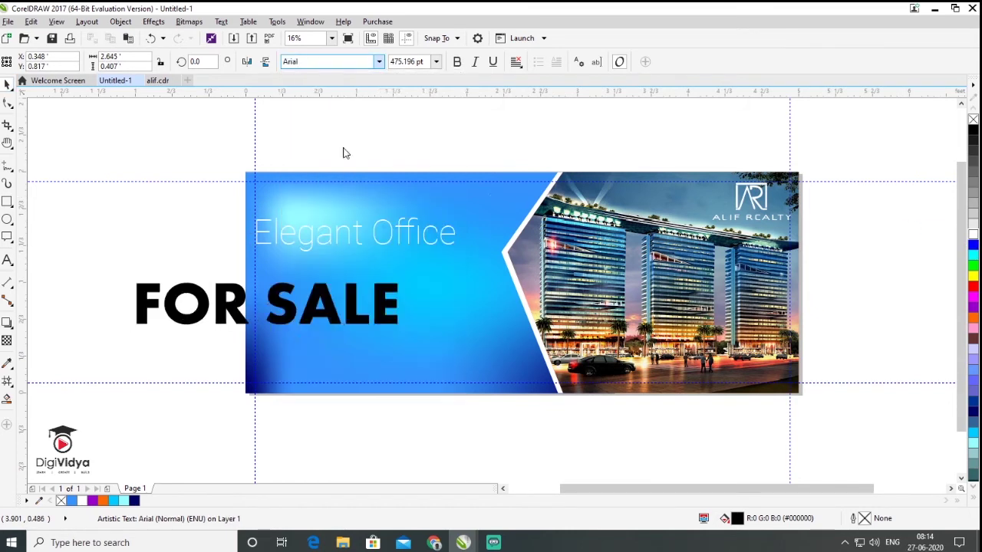
pyautogui.moveTo(381, 312); pyautogui.dragTo(499, 286)
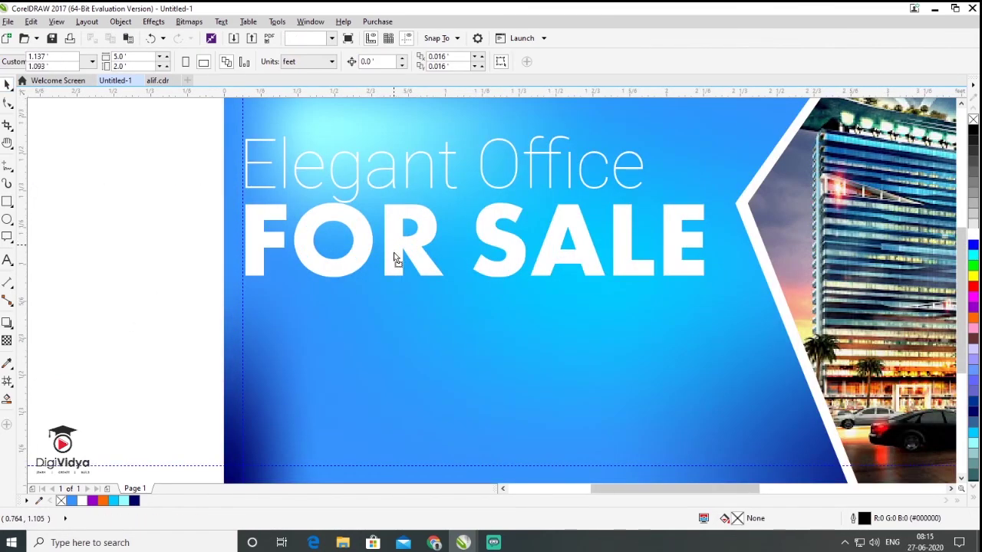
# Lower "FOR SALE" slightly, toggle snapping to guidelines, and fine-align the left edges of both heading lines with the left guideline.
pyautogui.moveTo(394, 257); pyautogui.dragTo(390, 265)
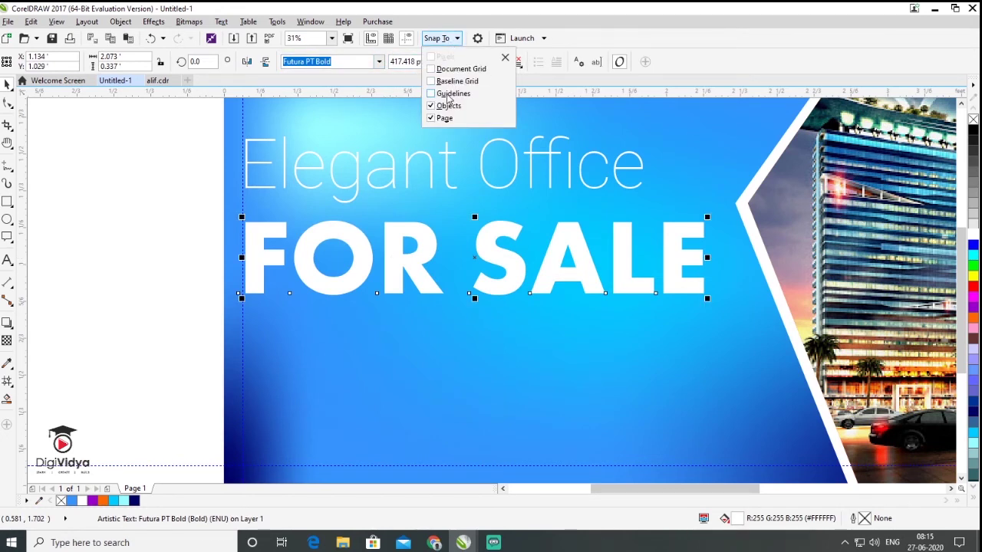
pyautogui.click(448, 93)
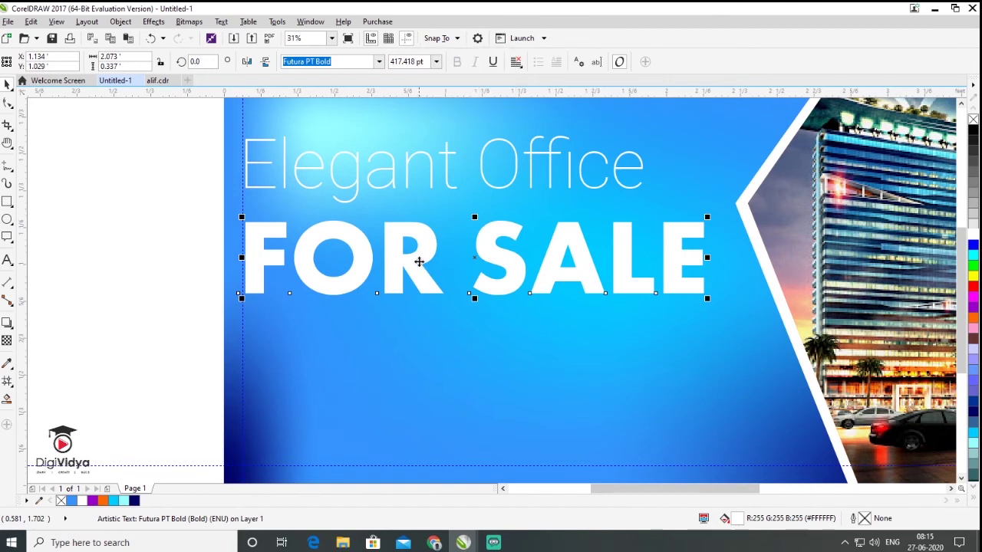
pyautogui.moveTo(419, 267); pyautogui.dragTo(415, 267)
pyautogui.moveTo(388, 170); pyautogui.dragTo(385, 169)
pyautogui.click(219, 263)
# Scale "FOR SALE" down slightly and enlarge "Elegant Office" so both lines span the same width.
pyautogui.press('F3')
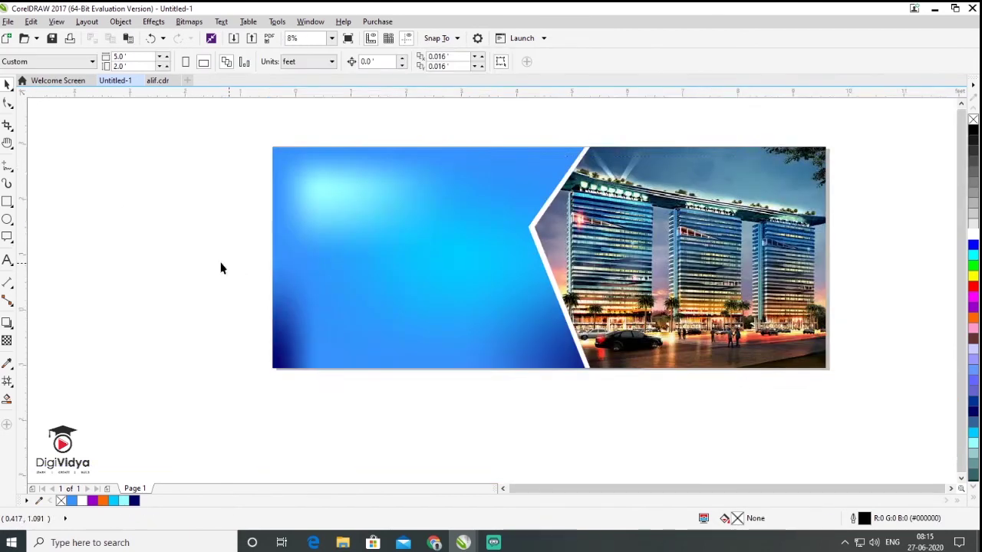
pyautogui.press('F8')
pyautogui.click(591, 253)
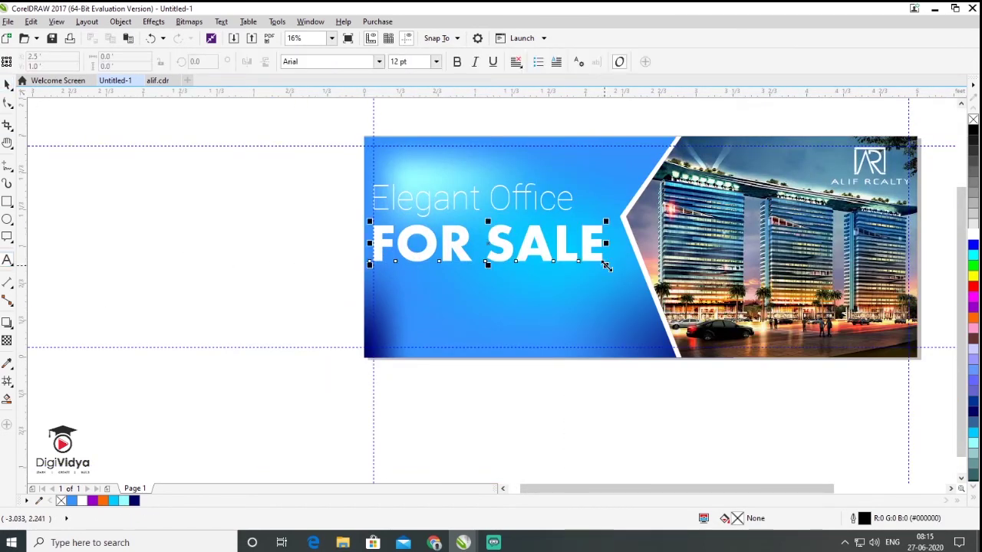
pyautogui.moveTo(607, 266); pyautogui.dragTo(604, 261)
pyautogui.click(569, 201)
pyautogui.moveTo(574, 218); pyautogui.dragTo(608, 242)
# Add the white two-line tagline "Helping you achieve your real estate home and investment need." under "FOR SALE", consulting alif.cdr as reference.
pyautogui.click(183, 184)
pyautogui.press('F8')
pyautogui.click(167, 278)
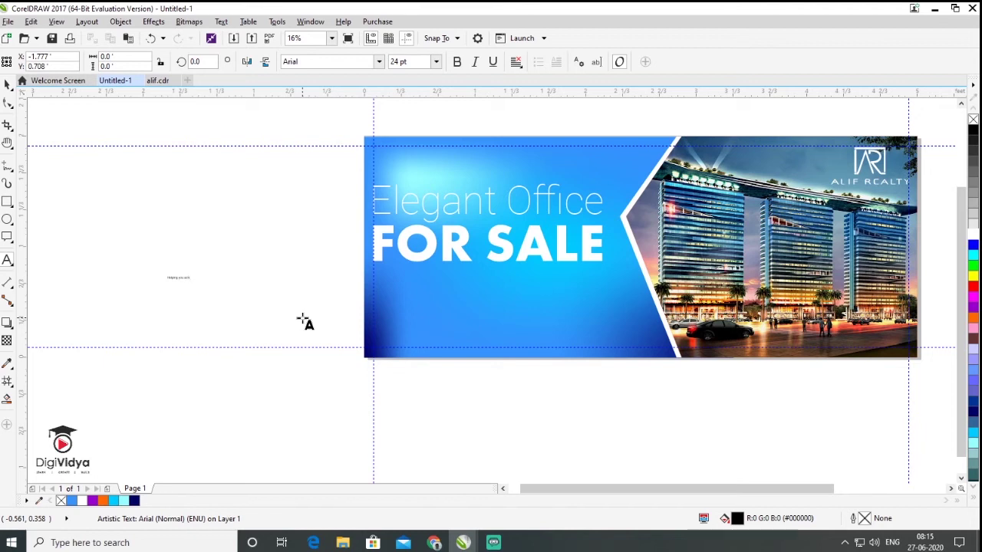
pyautogui.click(6, 85)
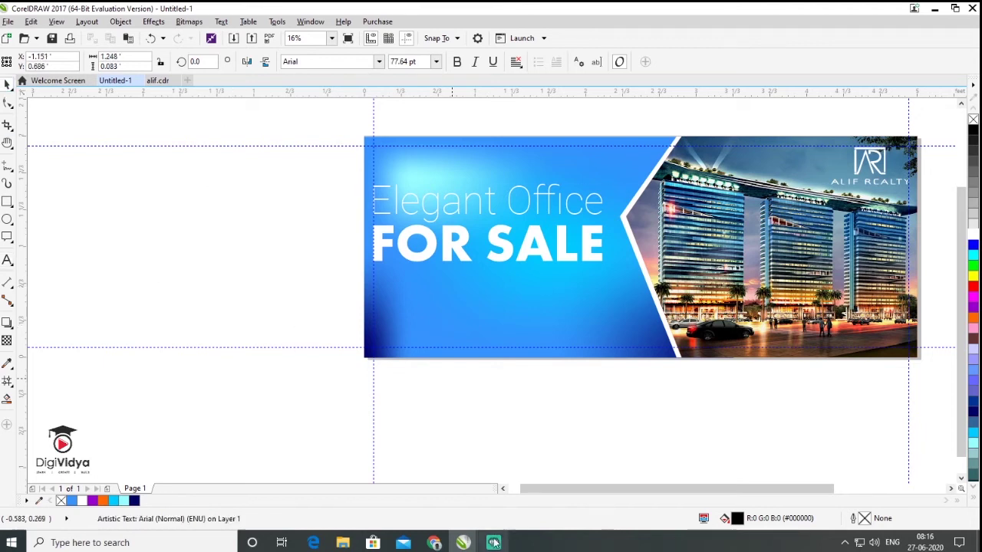
pyautogui.click(157, 80)
pyautogui.scroll(1, 876, 403)
pyautogui.click(671, 311)
pyautogui.click(115, 80)
pyautogui.scroll(3, 438, 257)
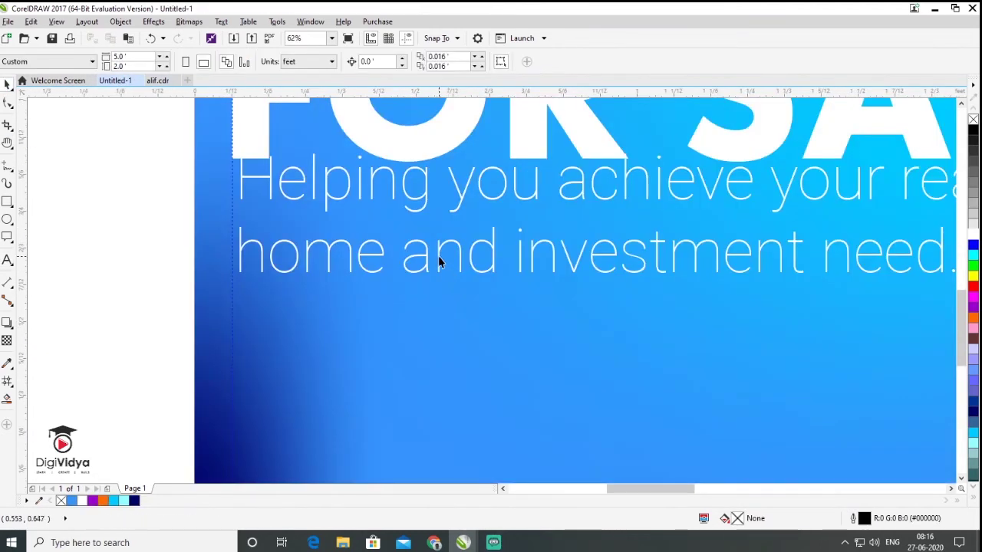
# Draw a rectangle about 0.86 by 0.15 ft below the tagline, starting at the left guideline, and switch to the Shape tool.
pyautogui.scroll(-3, 399, 253)
pyautogui.scroll(-1, 250, 190)
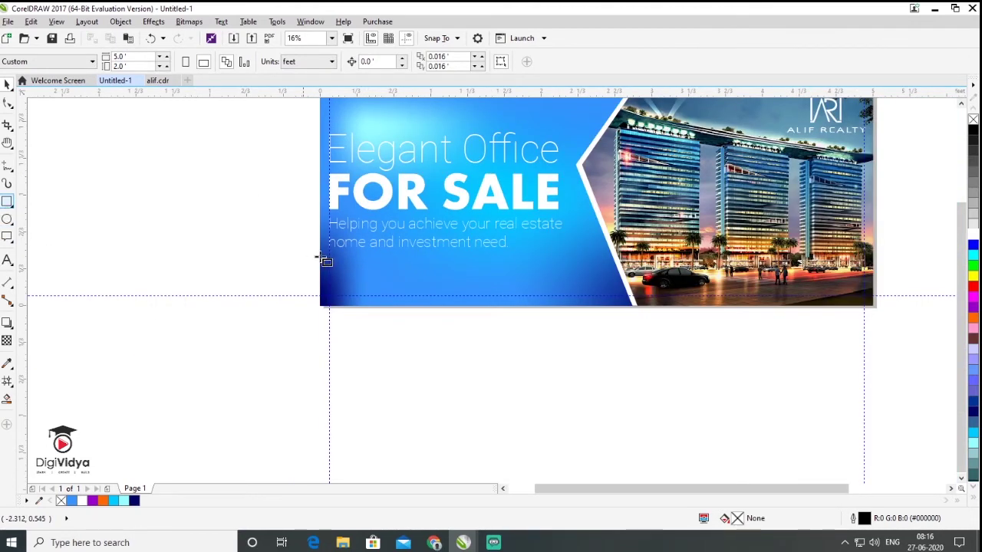
pyautogui.scroll(2, 330, 265)
pyautogui.moveTo(321, 243); pyautogui.dragTo(513, 279)
pyautogui.click(7, 104)
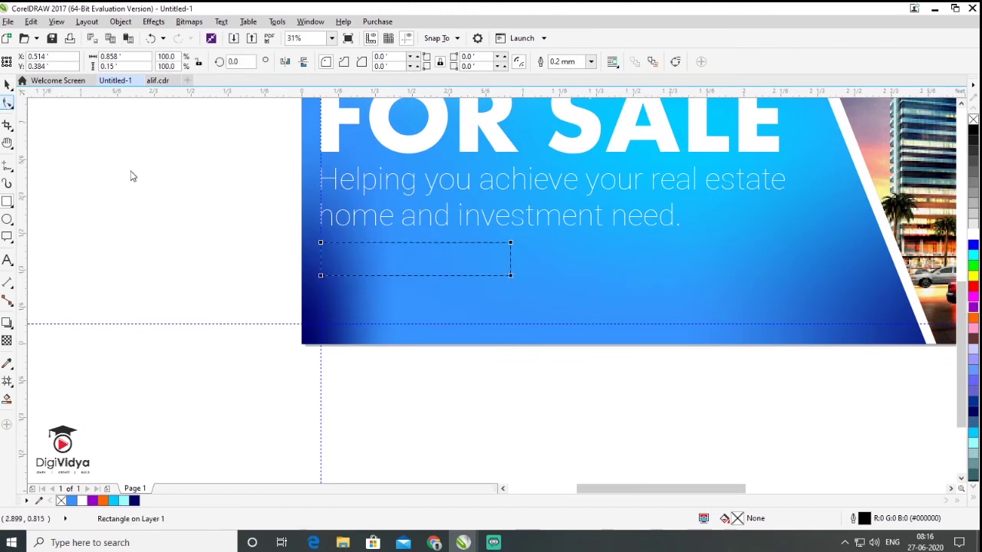
# Round the rectangle's corners to about 0.018 ft, fill it with orange, and remove its outline.
pyautogui.moveTo(322, 244); pyautogui.dragTo(324, 248)
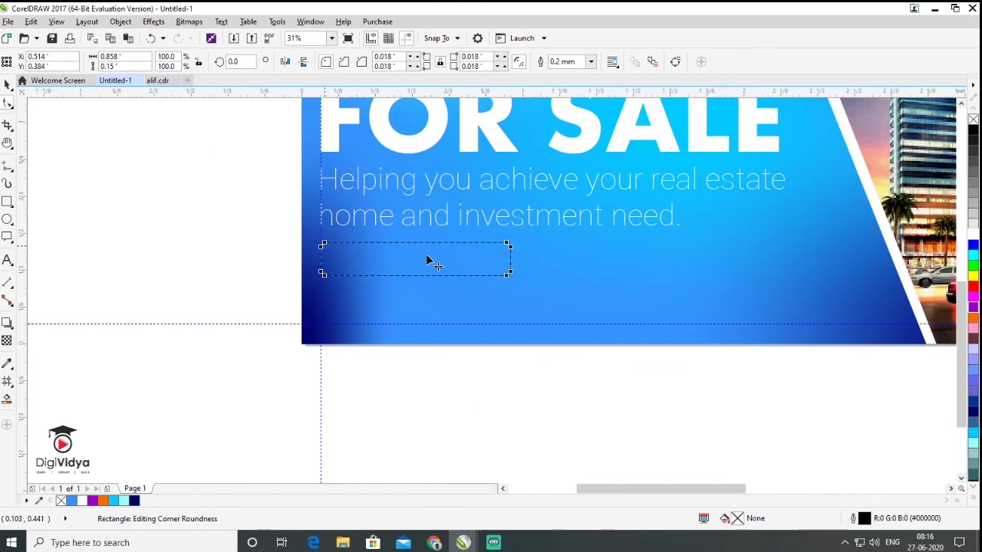
pyautogui.click(971, 325)
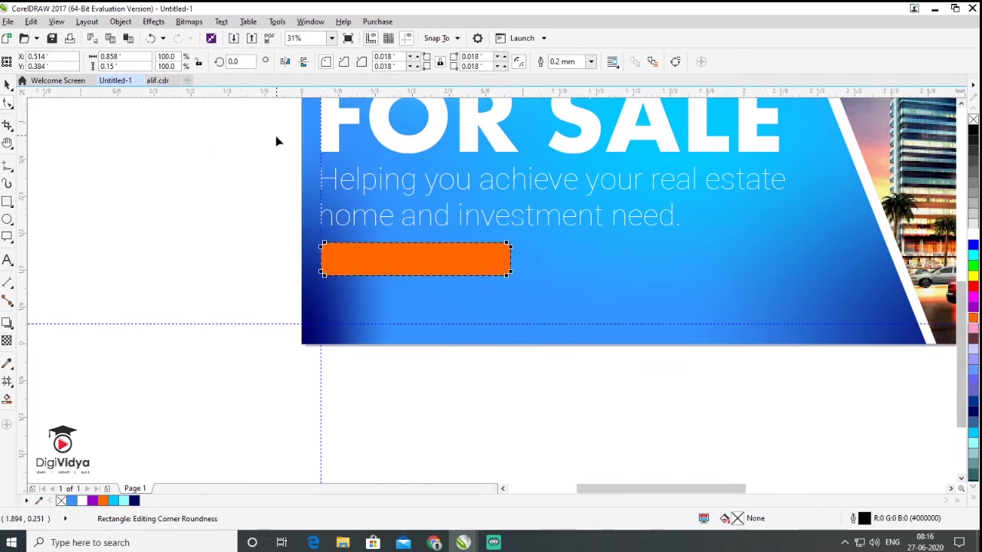
pyautogui.click(592, 62)
pyautogui.click(564, 71)
pyautogui.click(6, 84)
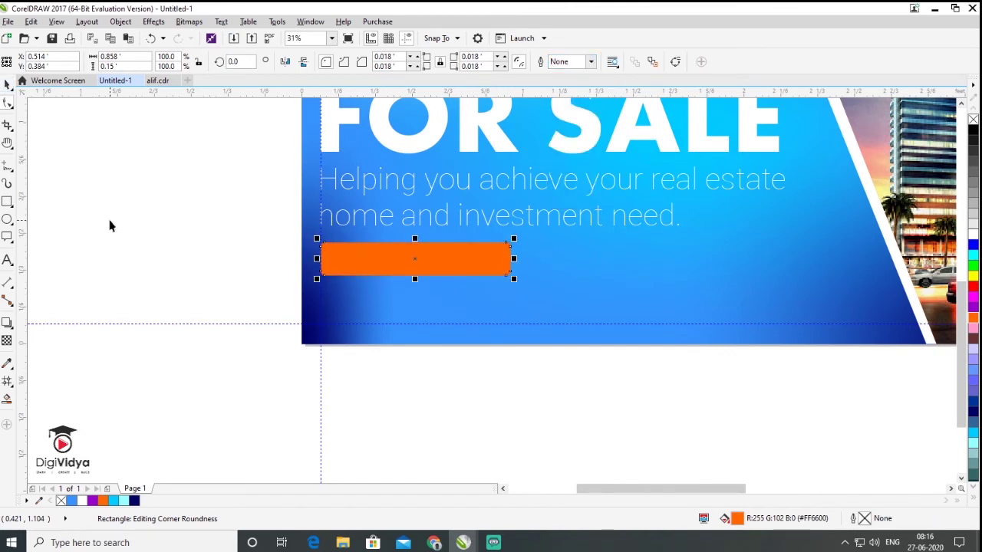
pyautogui.click(110, 225)
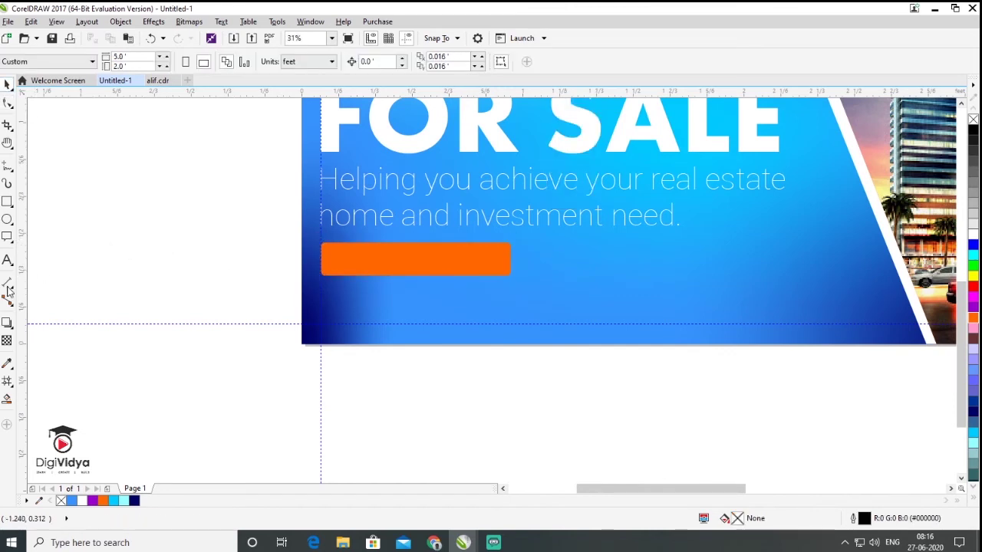
# Add the text "CONTACT US TODYA" beside the banner in Futura PT Bold and enlarge it to about 52 pt.
pyautogui.click(8, 261)
pyautogui.click(167, 281)
pyautogui.write('CONTACT US TODAY')
pyautogui.hotkey('ctrl', 'space')
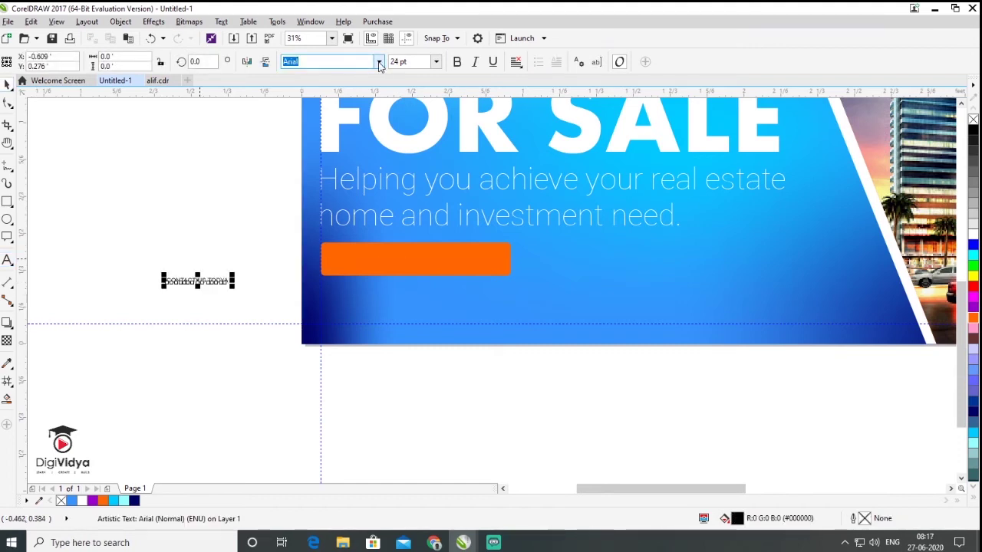
pyautogui.click(379, 63)
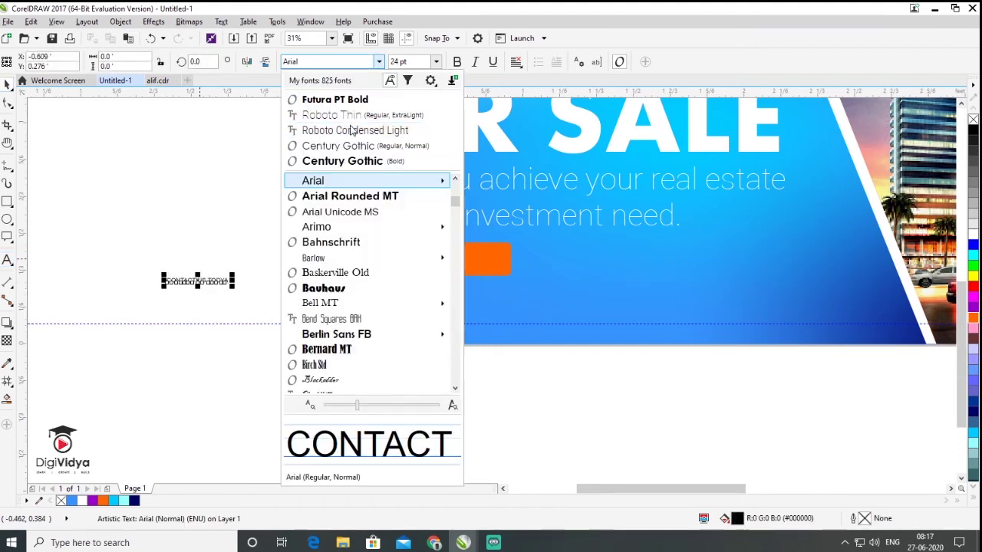
pyautogui.press('Return')
pyautogui.moveTo(230, 286); pyautogui.dragTo(293, 323)
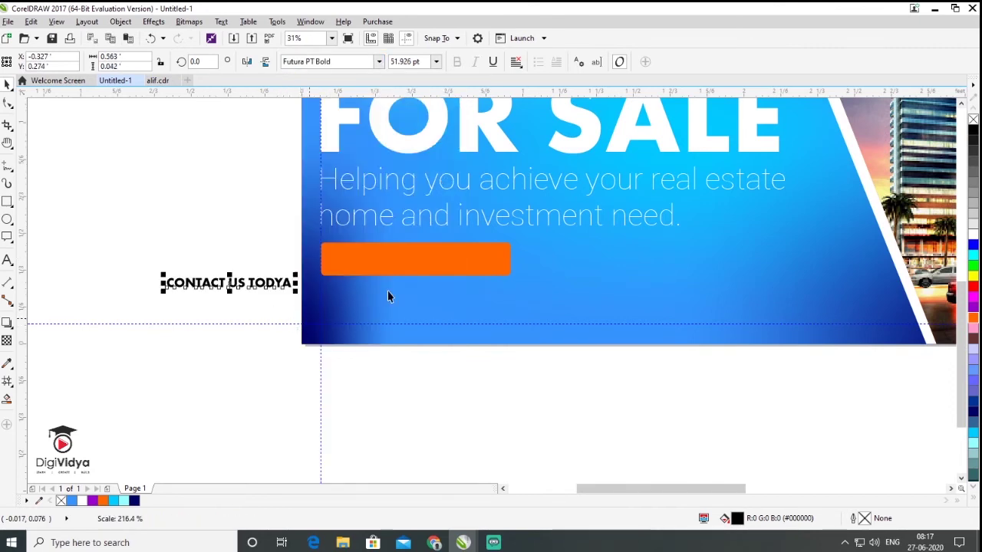
# Color the contact text white, place it on the orange button, and enlarge it to fill the button's width.
pyautogui.click(973, 234)
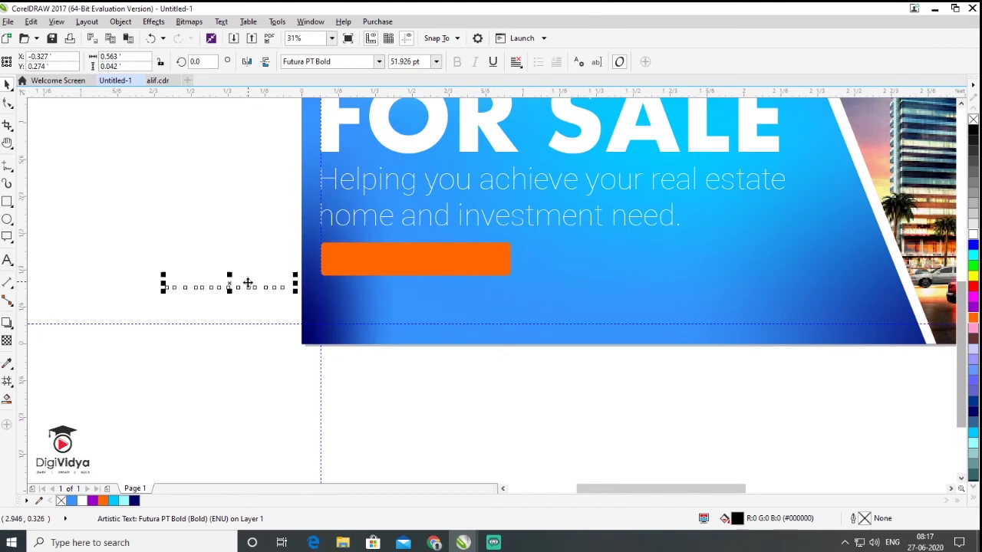
pyautogui.moveTo(242, 283); pyautogui.dragTo(414, 259)
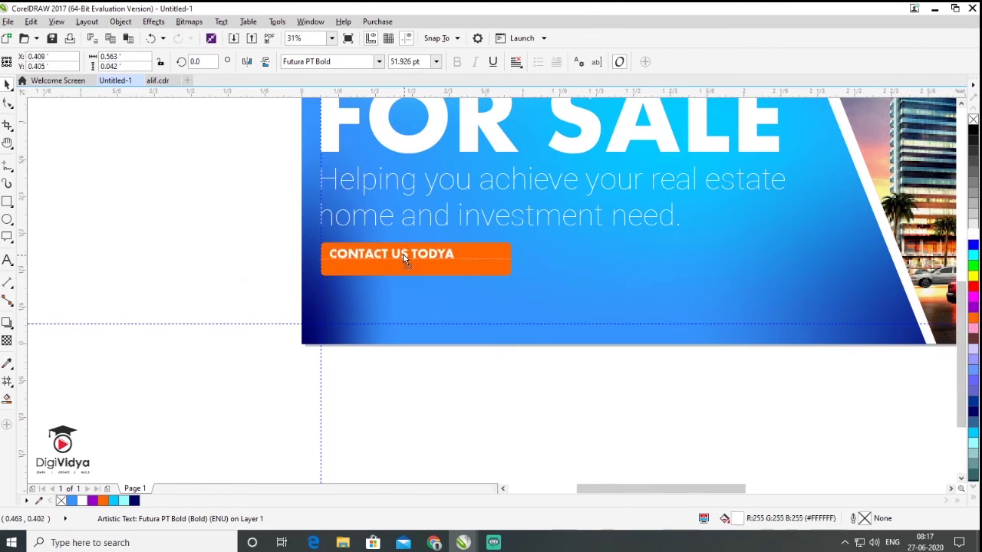
pyautogui.moveTo(459, 264); pyautogui.dragTo(512, 284)
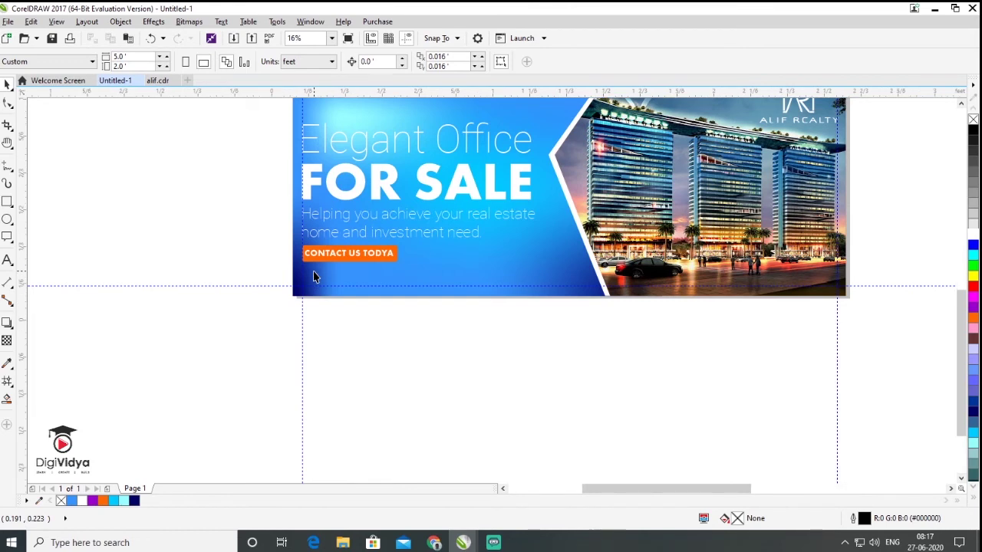
# Draw a circle about 0.106 ft in diameter below the contact button, filled orange with no outline.
pyautogui.scroll(2, 313, 276)
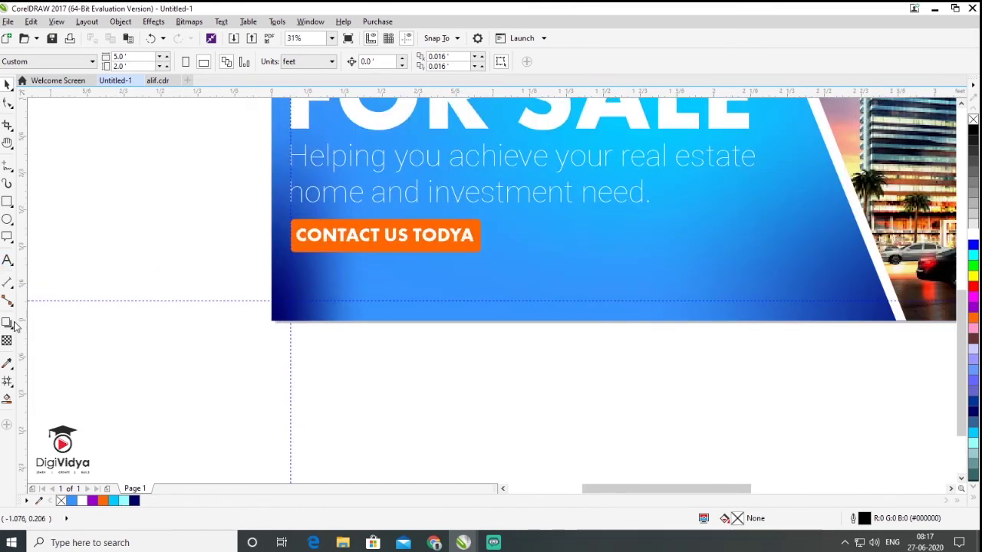
pyautogui.moveTo(307, 279); pyautogui.dragTo(324, 296)
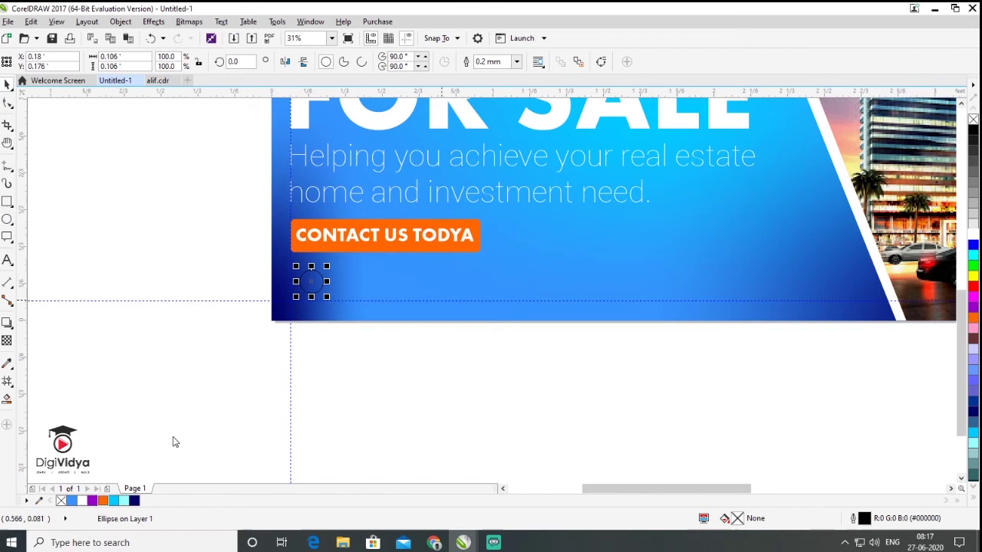
pyautogui.click(103, 500)
pyautogui.click(518, 61)
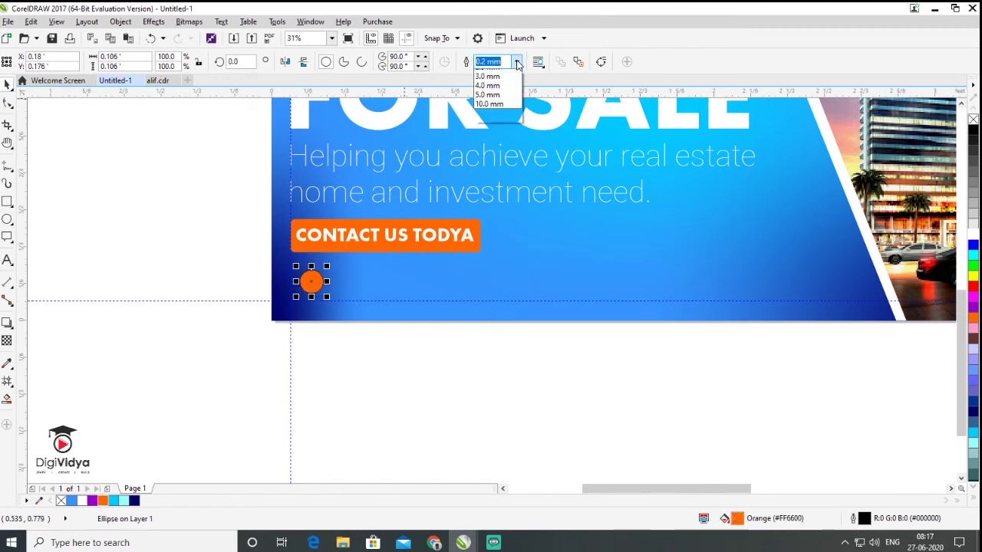
pyautogui.click(506, 75)
# Align the orange circle so it touches the left and bottom margin guidelines.
pyautogui.moveTo(314, 285); pyautogui.dragTo(305, 287)
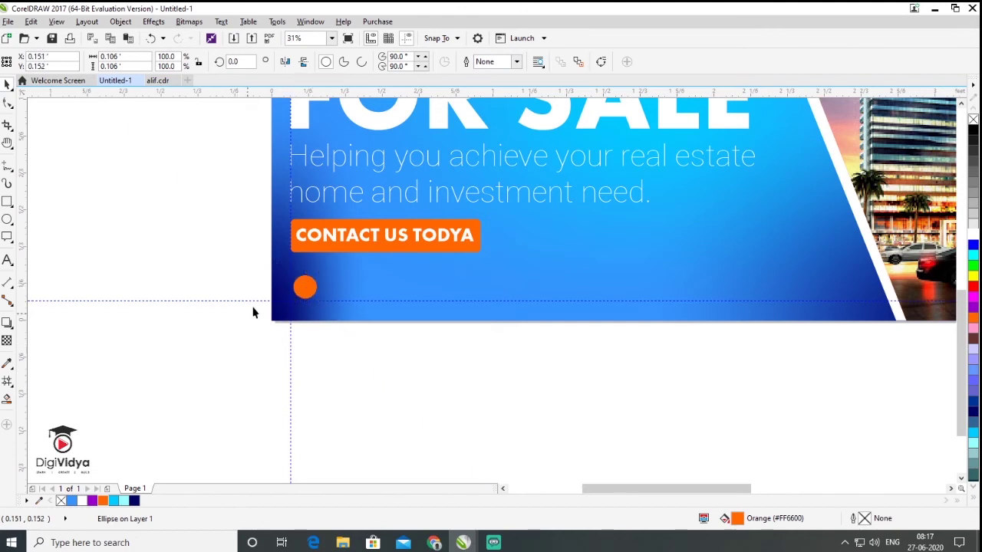
pyautogui.scroll(2, 294, 301)
pyautogui.press('Escape')
pyautogui.moveTo(322, 251); pyautogui.dragTo(317, 257)
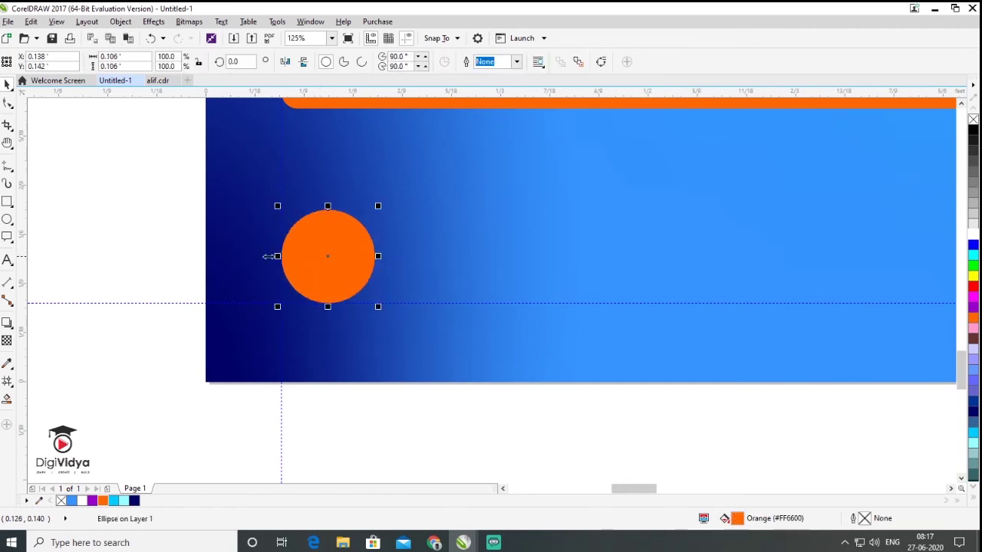
pyautogui.click(107, 226)
# Add a white round callout shape about 0.051 by 0.056 ft, without outline, inside the orange circle.
pyautogui.click(7, 239)
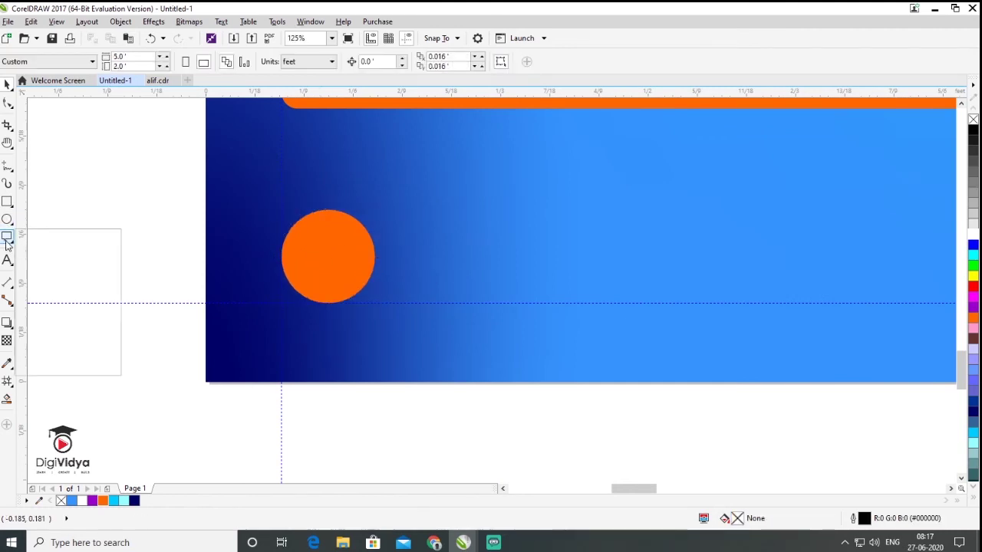
pyautogui.click(57, 366)
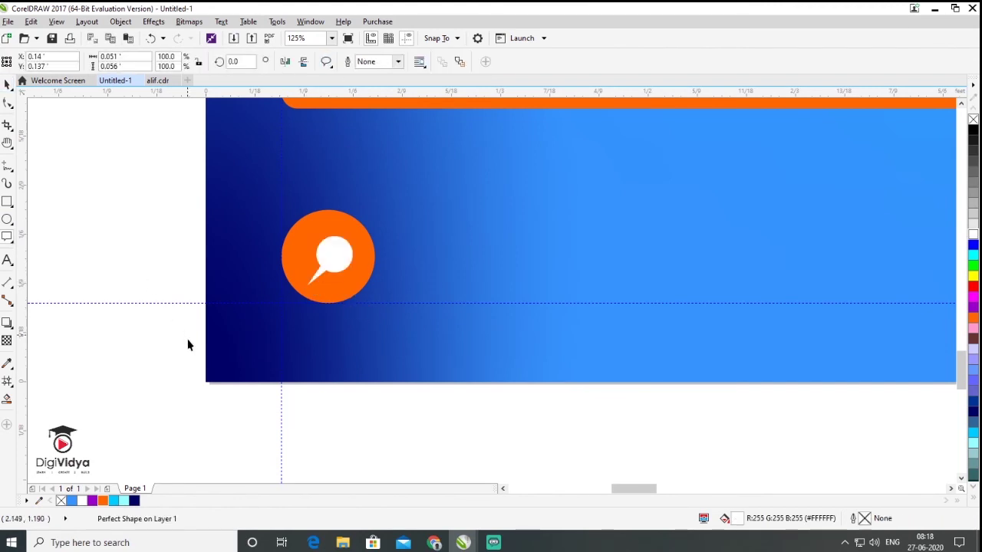
pyautogui.scroll(-1, 189, 344)
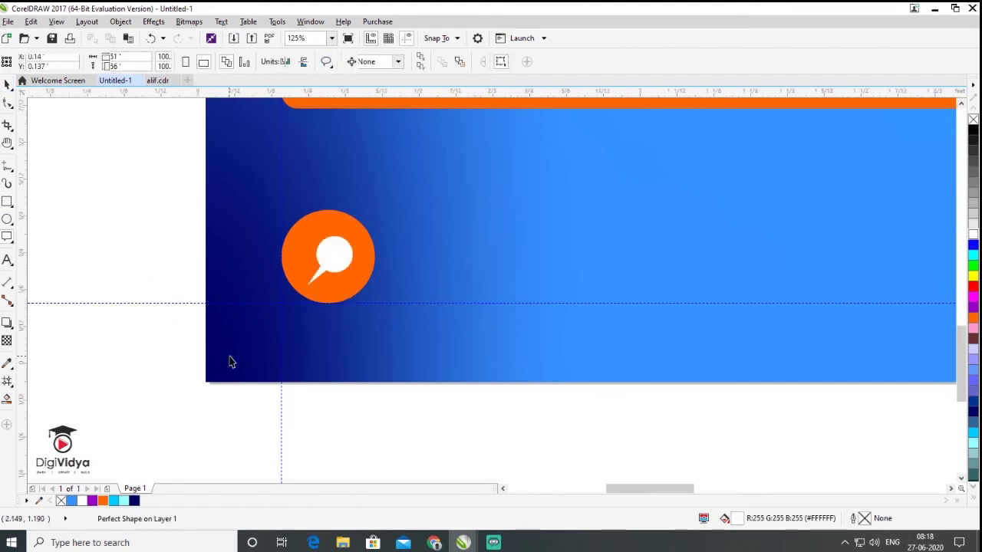
pyautogui.click(123, 249)
# Add the contact phone number beside the circle icon in white Futura PT Bold at about 46 pt.
pyautogui.scroll(-1, 122, 248)
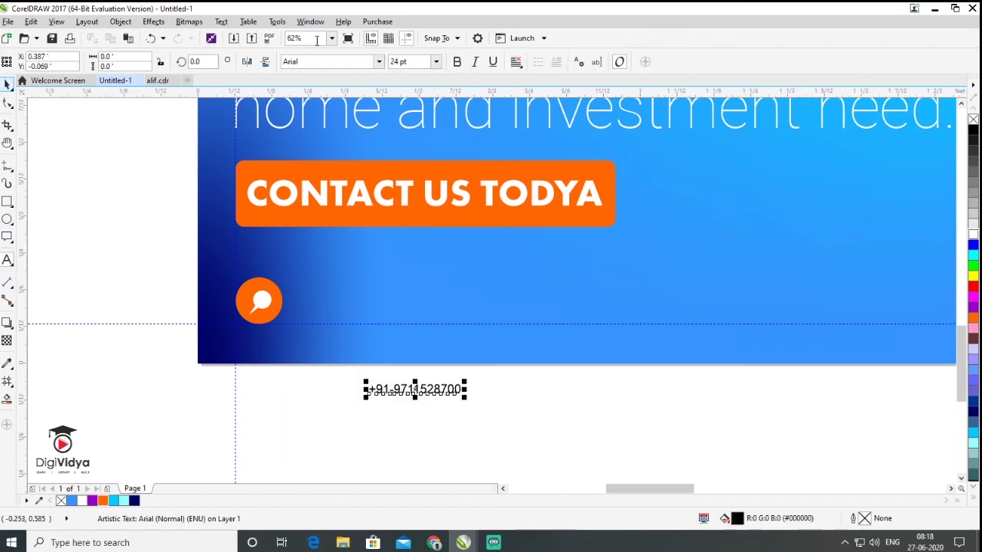
pyautogui.click(380, 63)
pyautogui.click(380, 62)
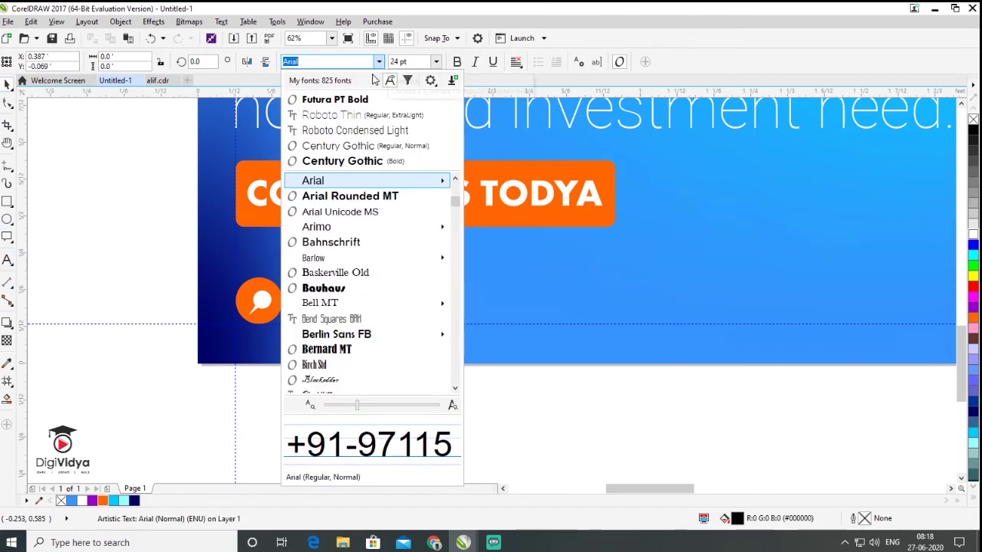
pyautogui.click(360, 98)
pyautogui.moveTo(465, 382); pyautogui.dragTo(554, 365)
pyautogui.moveTo(535, 391); pyautogui.dragTo(452, 310)
pyautogui.click(82, 500)
# Duplicate the orange callout icon horizontally to the other side of the phone number, centered at about X 0.916 ft.
pyautogui.moveTo(184, 261); pyautogui.dragTo(285, 351)
pyautogui.moveTo(254, 310); pyautogui.dragTo(597, 308)
pyautogui.click(136, 153)
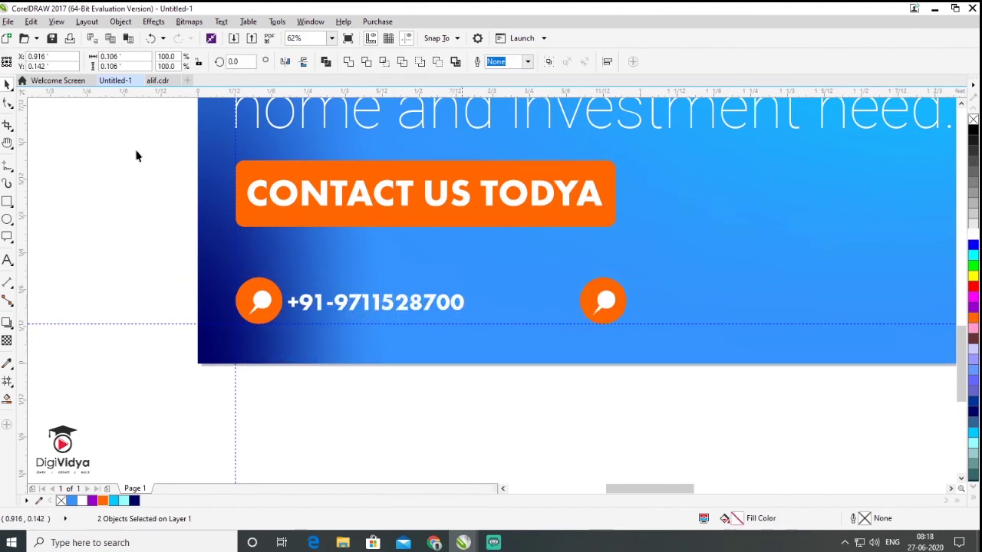
pyautogui.click(365, 307)
pyautogui.moveTo(365, 306); pyautogui.dragTo(703, 301)
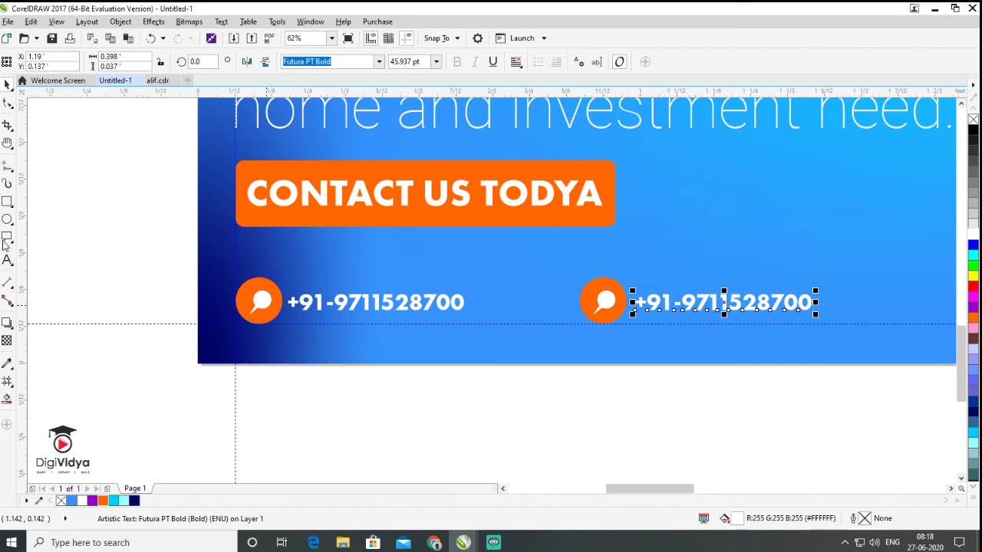
pyautogui.click(7, 260)
pyautogui.write('www.alifreality.com')
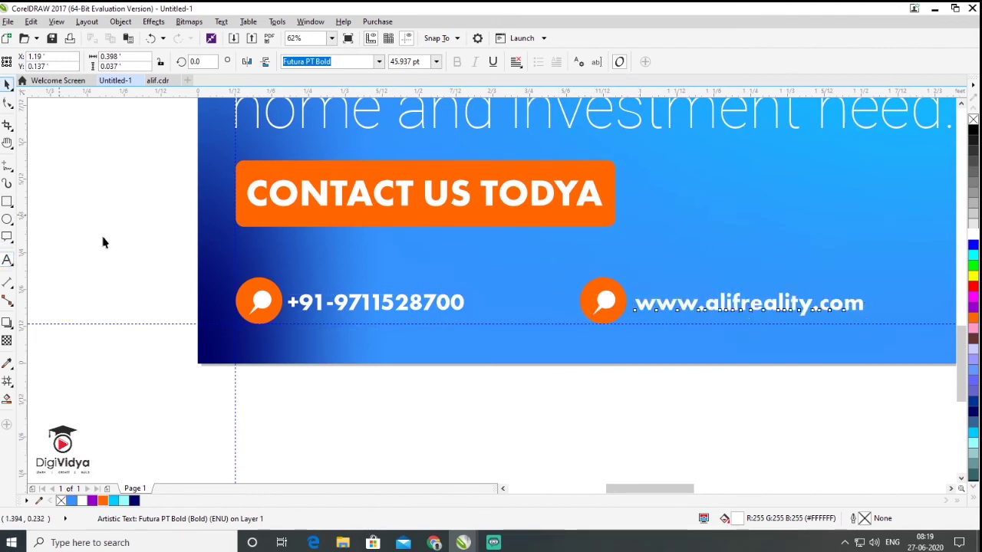
pyautogui.click(103, 243)
# Bring in the orange Facebook, WhatsApp and Instagram icons over the photo's lower-right corner.
pyautogui.scroll(-2, 388, 397)
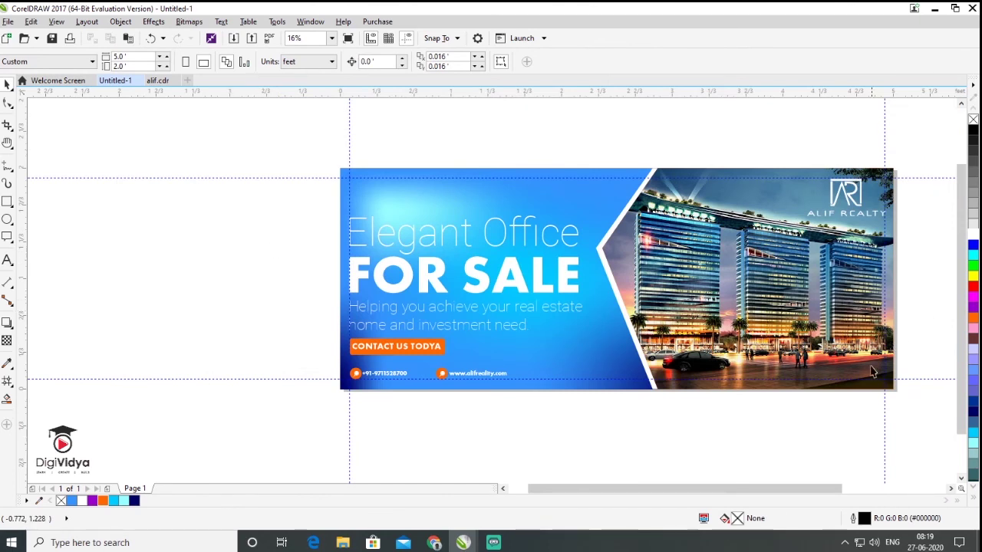
pyautogui.click(7, 21)
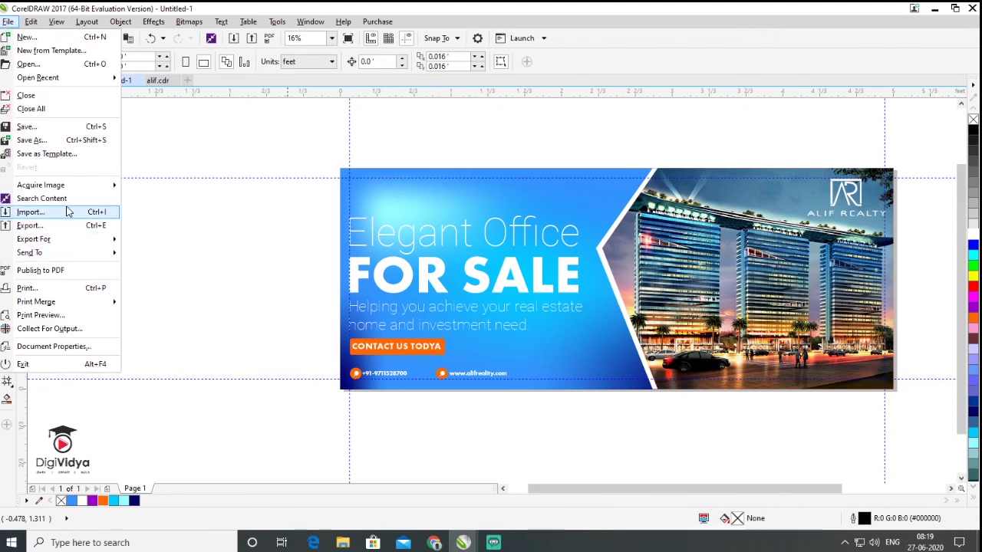
pyautogui.click(228, 127)
pyautogui.scroll(3, 904, 372)
pyautogui.scroll(6, 892, 390)
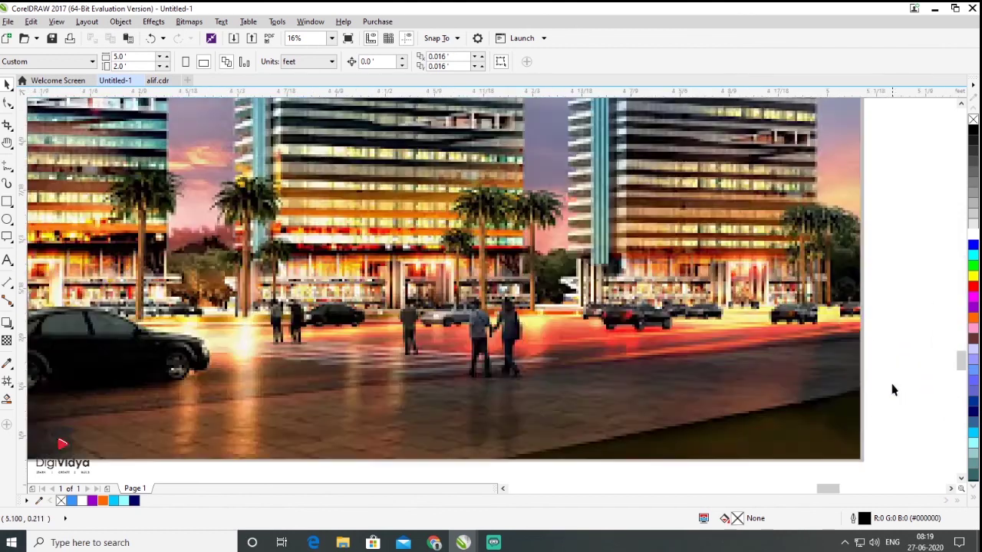
pyautogui.scroll(-2, 653, 299)
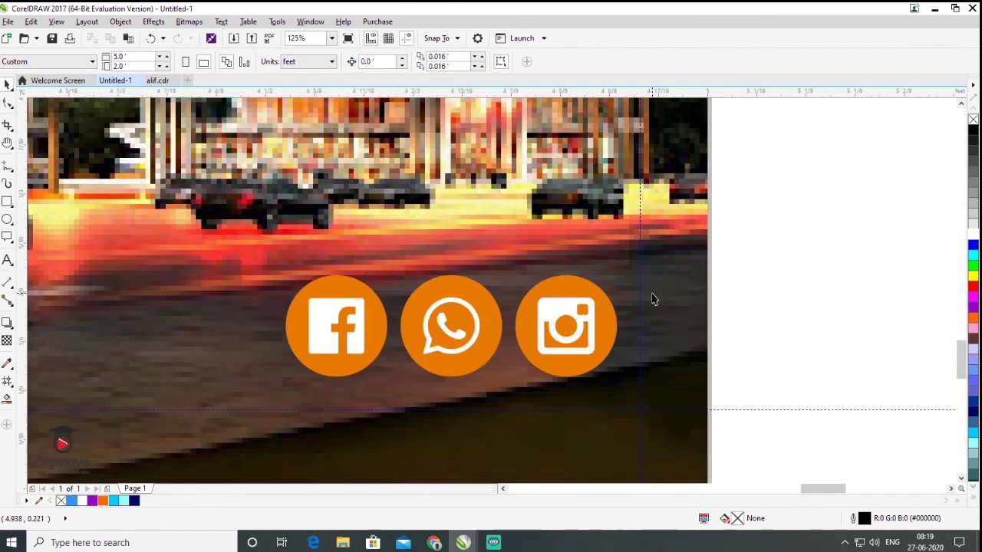
# Move the three social media icons together toward the intersection of the right and bottom guidelines.
pyautogui.moveTo(785, 262); pyautogui.dragTo(201, 456)
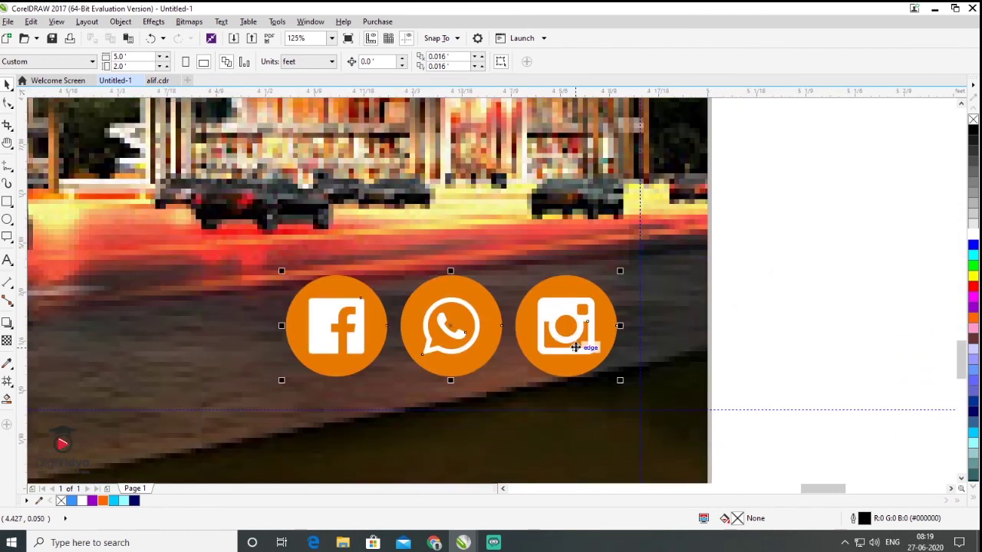
pyautogui.moveTo(585, 364); pyautogui.dragTo(596, 382)
pyautogui.click(795, 337)
pyautogui.scroll(-6, 794, 336)
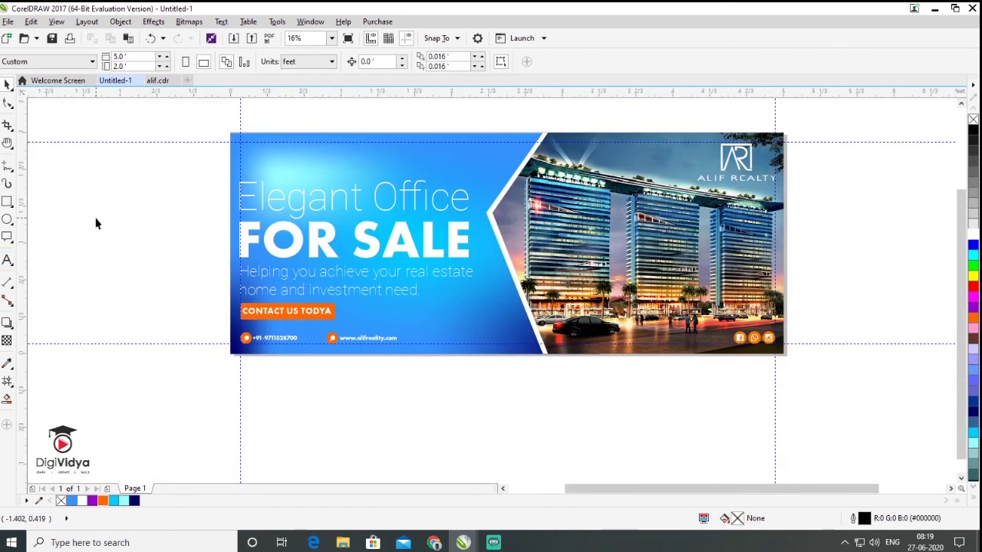
# Move the headings, tagline, contact button and contact details up together, keeping their left edges on the left guideline.
pyautogui.moveTo(247, 228); pyautogui.dragTo(511, 383)
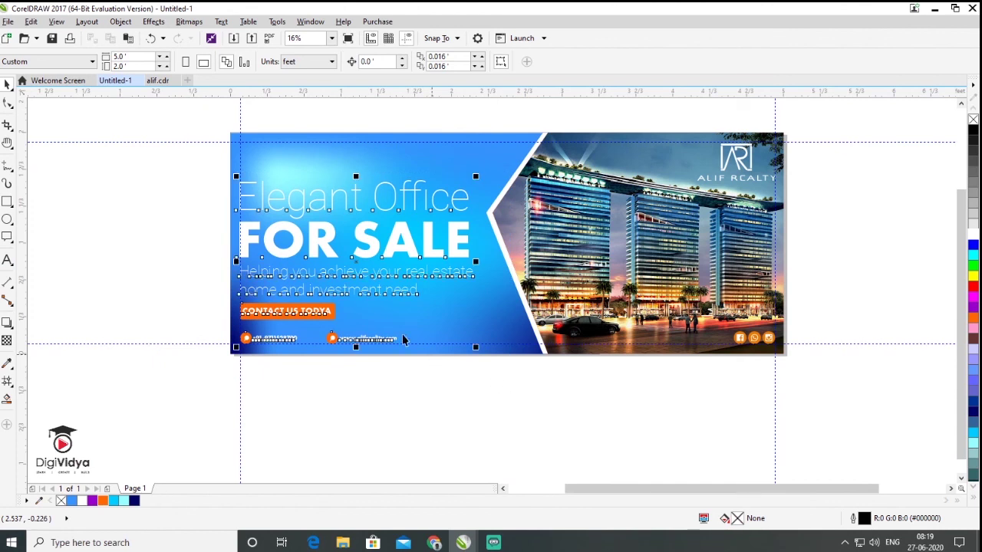
pyautogui.moveTo(368, 255); pyautogui.dragTo(364, 234)
pyautogui.scroll(4, 221, 276)
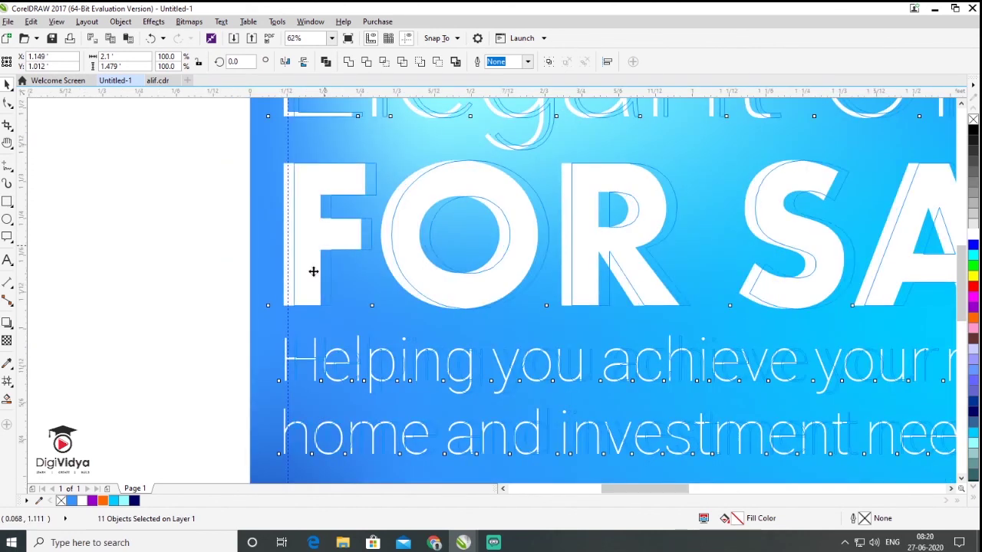
pyautogui.scroll(-4, 319, 239)
pyautogui.click(185, 307)
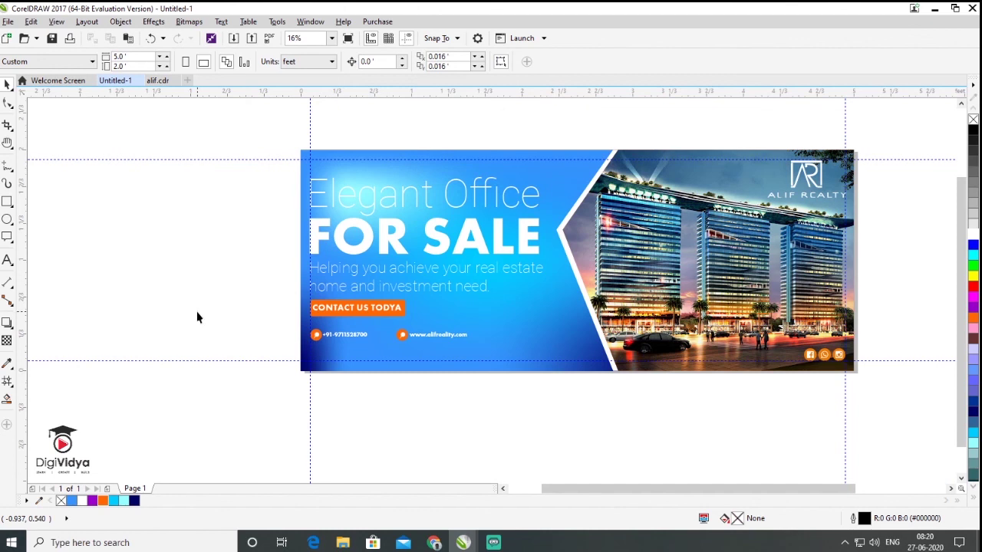
pyautogui.moveTo(736, 492); pyautogui.dragTo(766, 484)
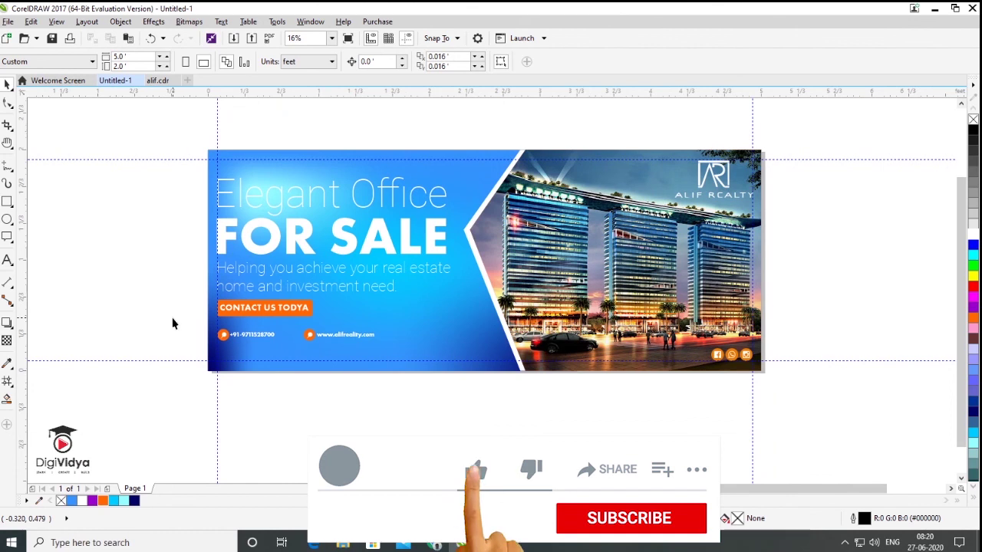
pyautogui.moveTo(760, 491); pyautogui.dragTo(729, 490)
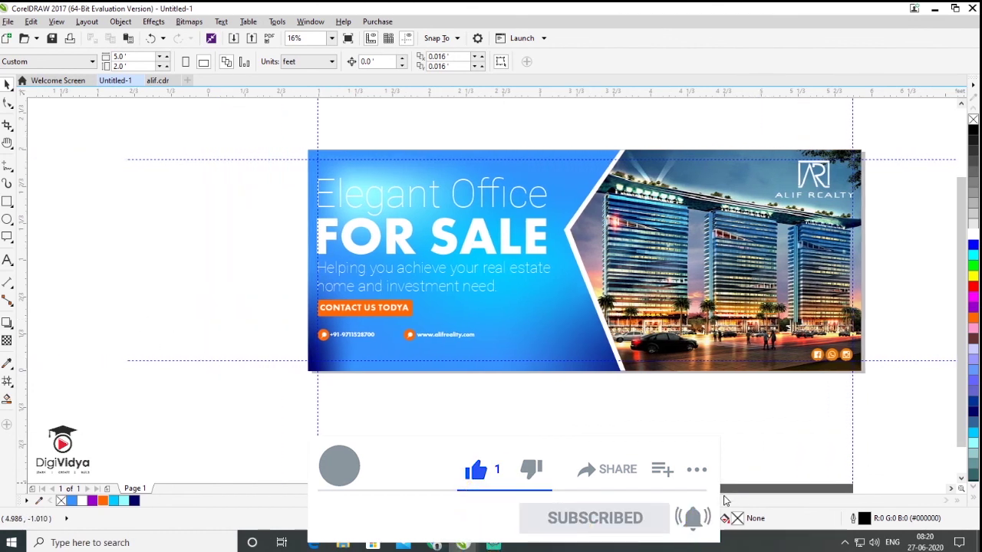
pyautogui.moveTo(961, 349); pyautogui.dragTo(960, 374)
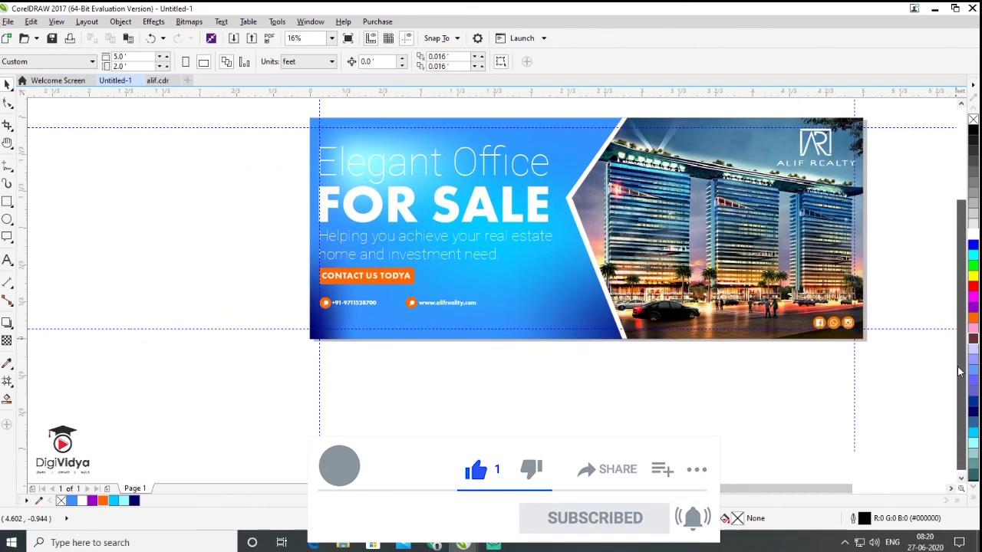